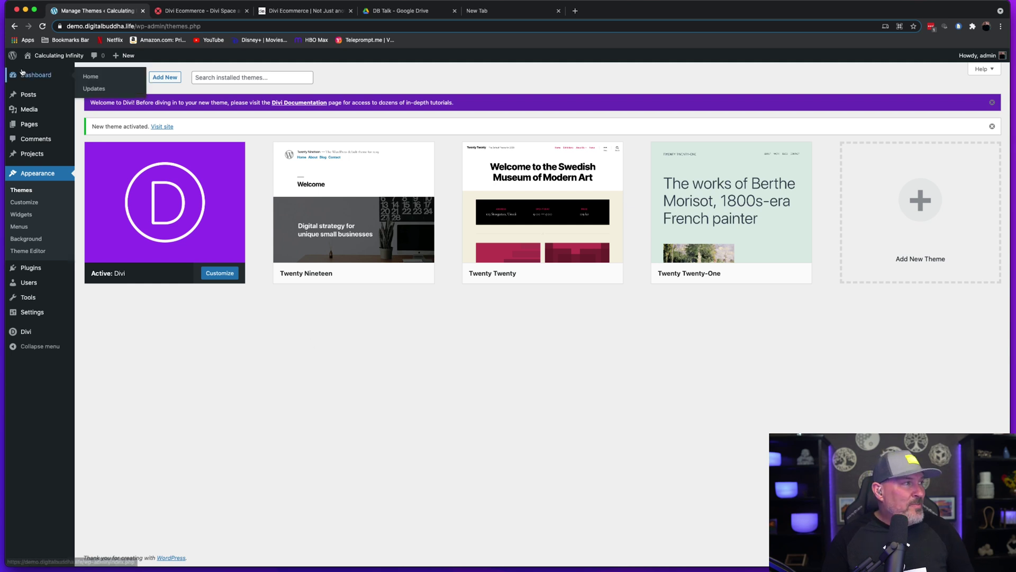
# Load the site's front end, then go to Appearance > Themes to list the installed themes.
pyautogui.click(51, 58)
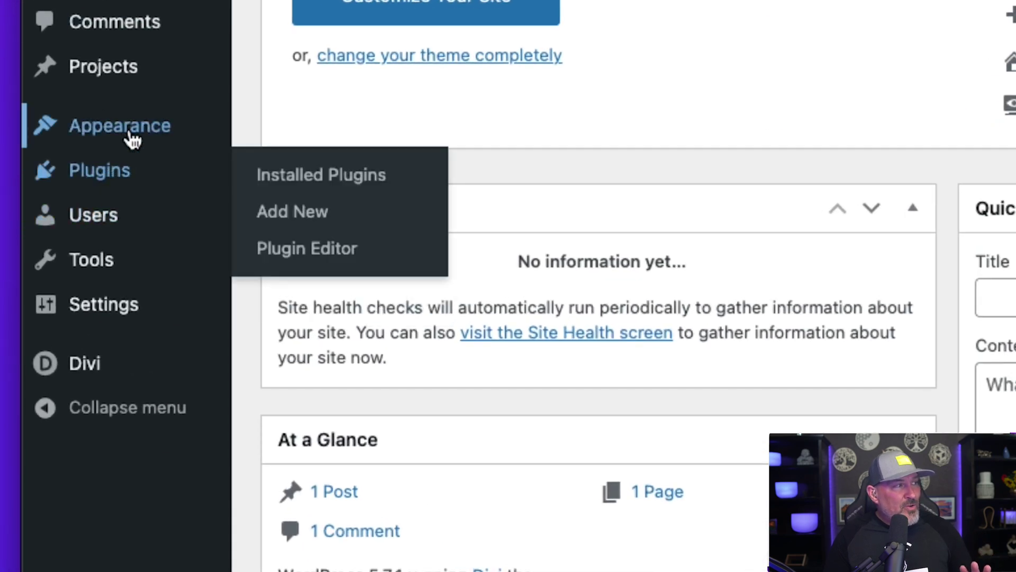
pyautogui.moveTo(40, 207)
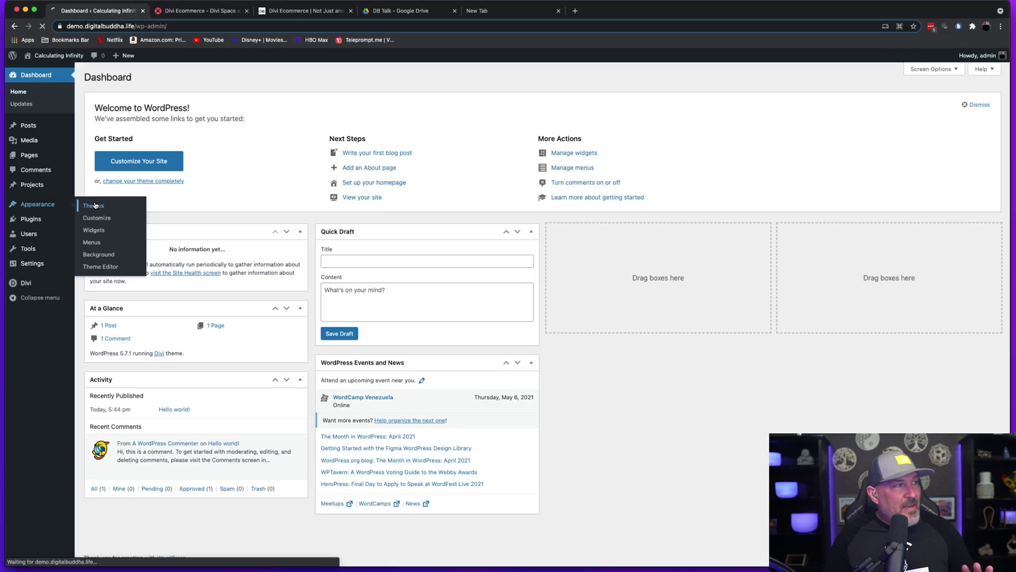
pyautogui.click(279, 128)
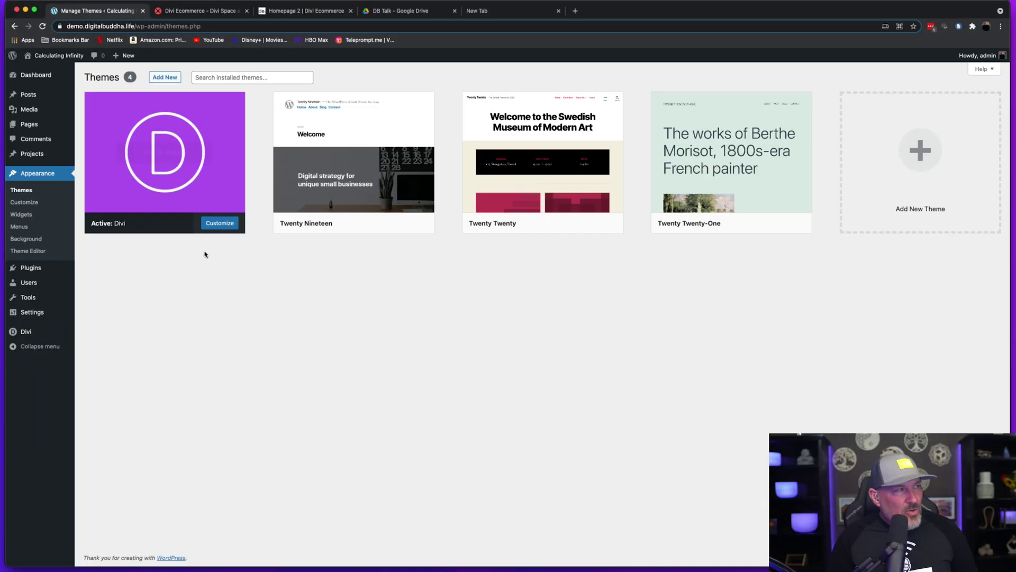
pyautogui.moveTo(172, 180)
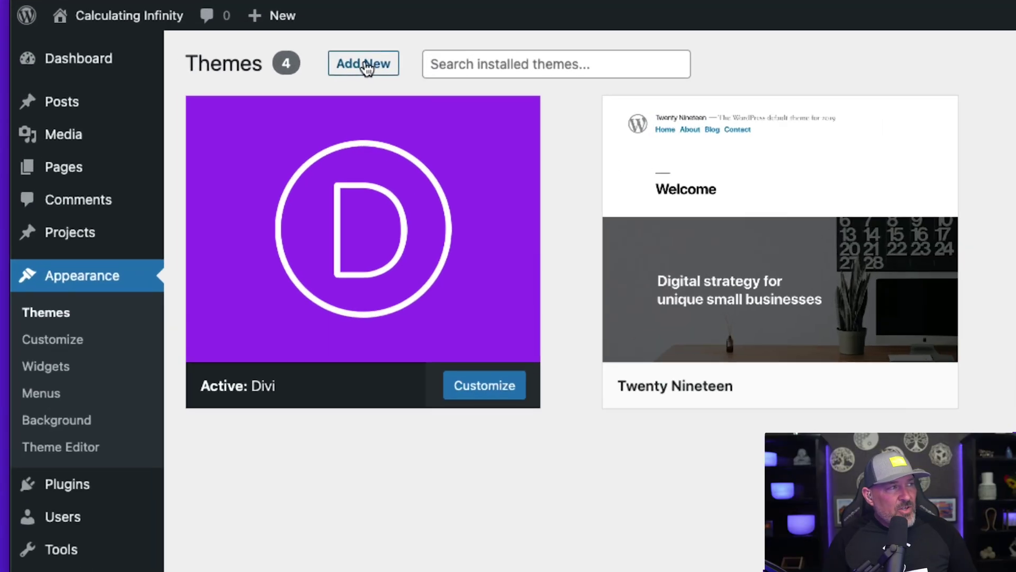
# Upload diviecommerce-v1.2.6-ags.zip from the Desktop and install it as a Divi child theme.
pyautogui.click(165, 78)
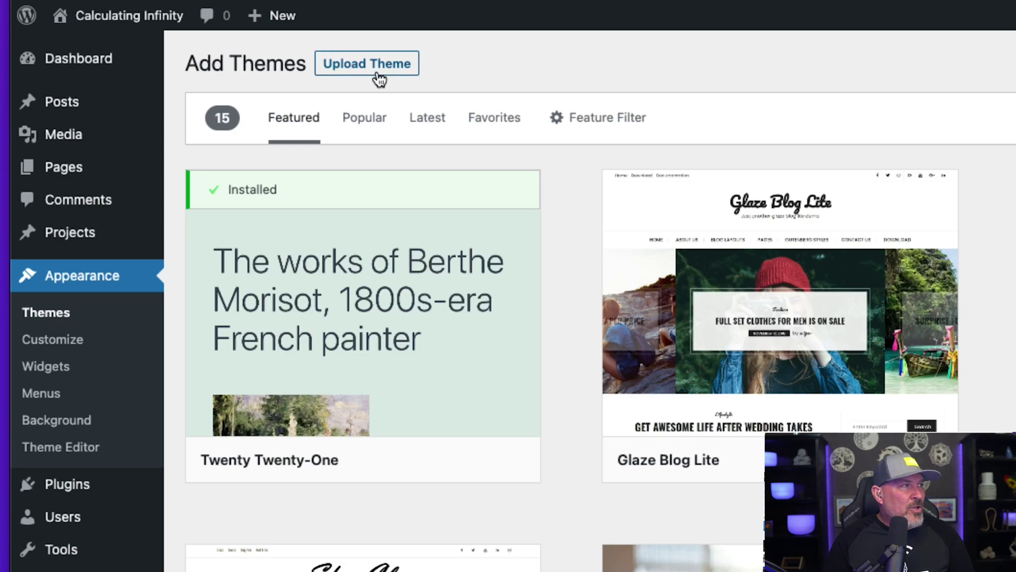
pyautogui.click(370, 67)
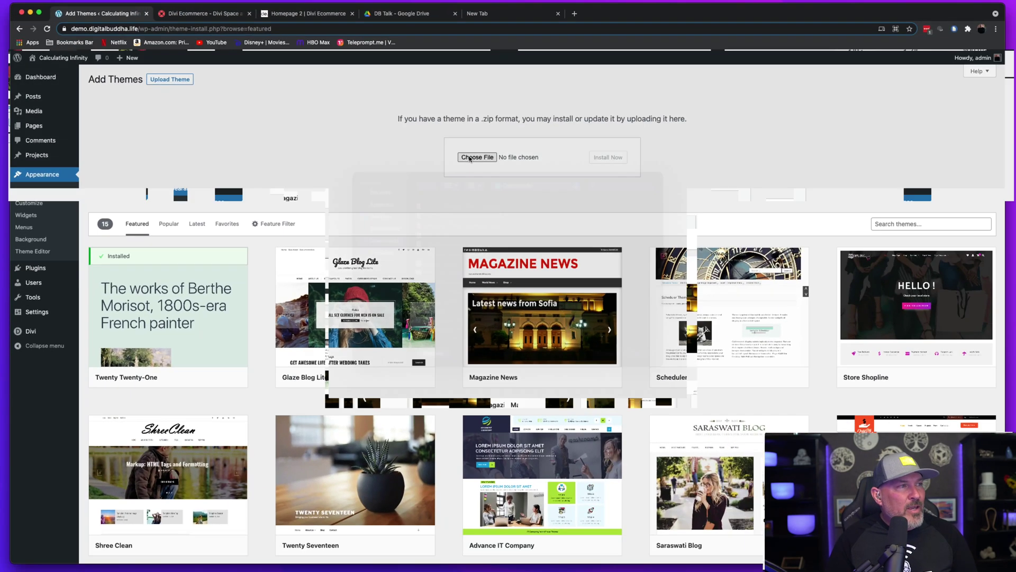
pyautogui.click(469, 157)
pyautogui.click(381, 230)
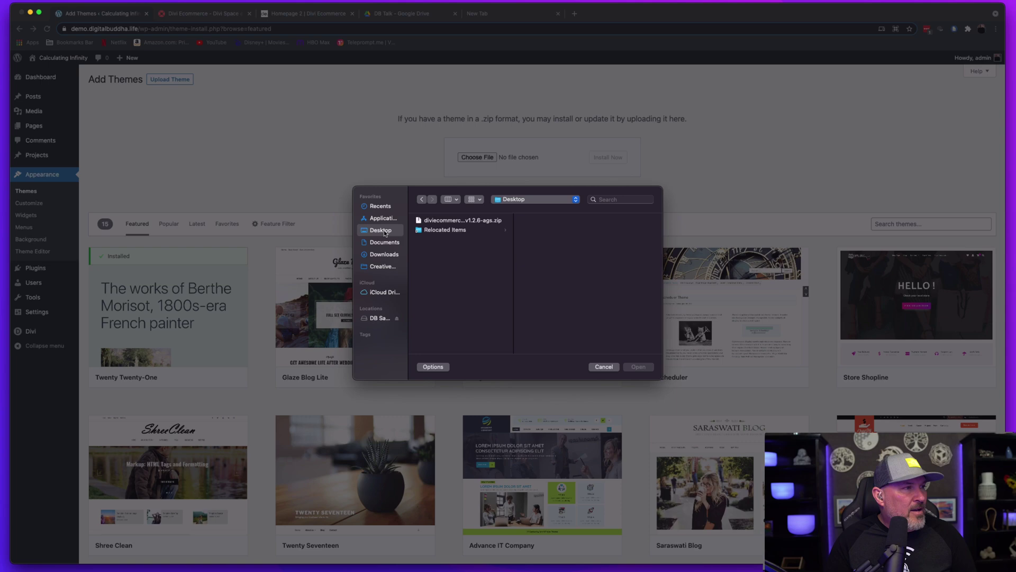
pyautogui.click(438, 221)
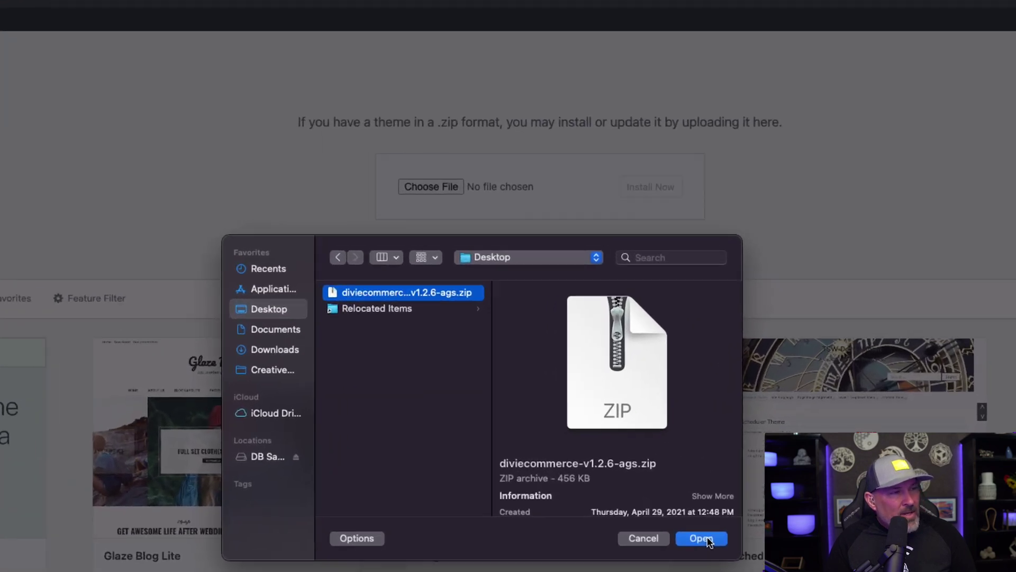
pyautogui.click(638, 366)
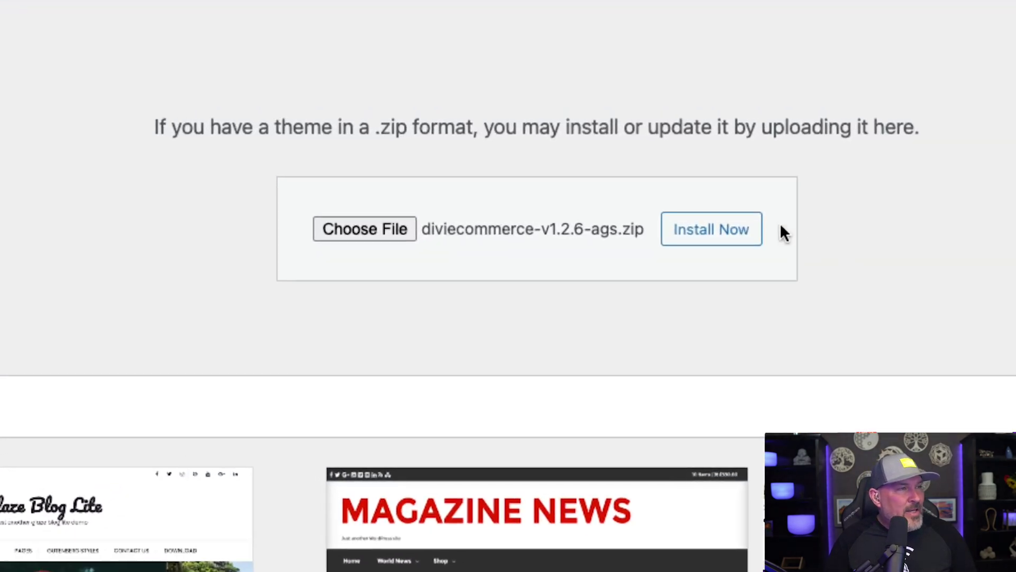
pyautogui.click(733, 231)
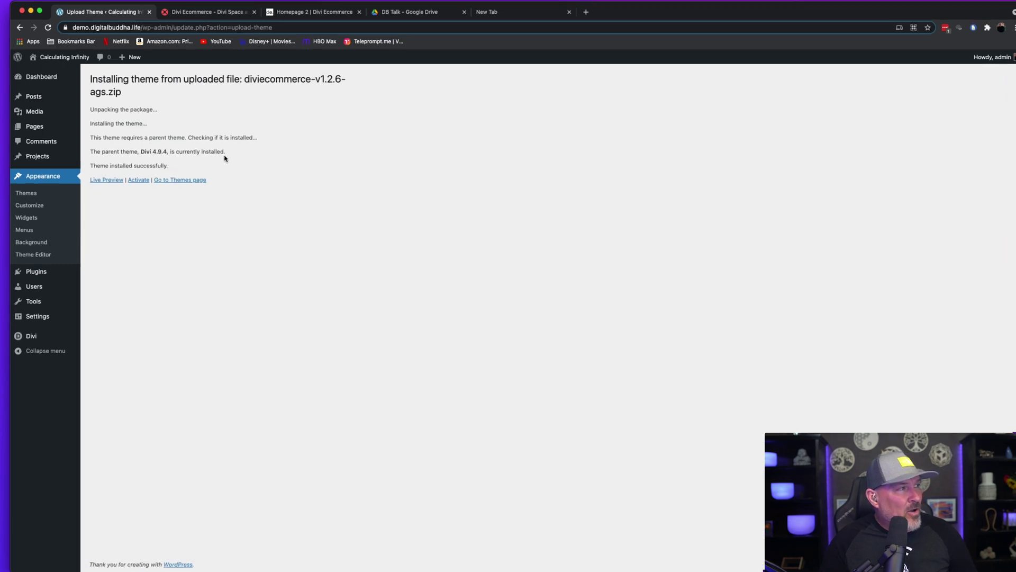
# Activate Divi Ecommerce and submit the theme's licence key on its own page.
pyautogui.click(219, 235)
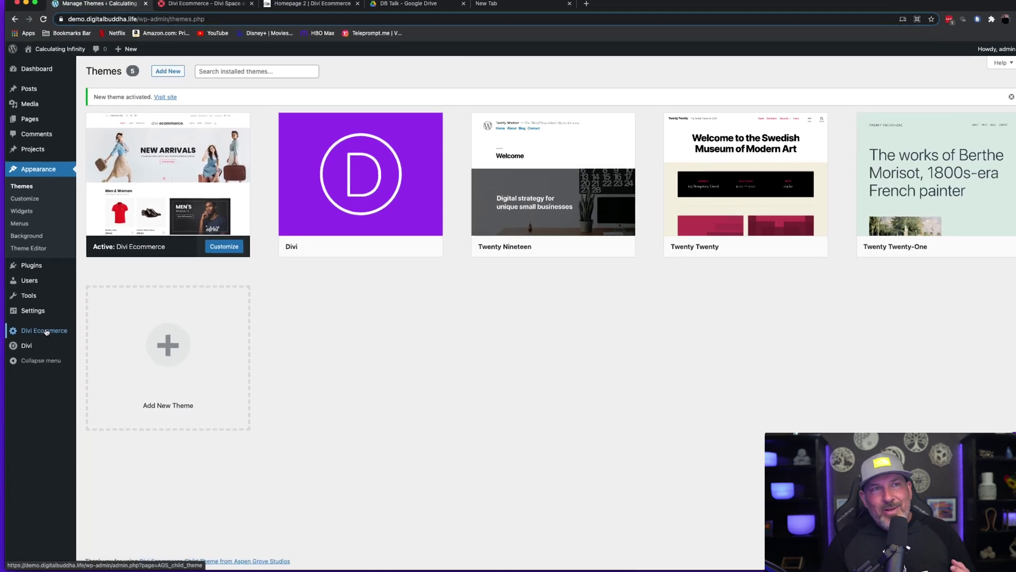
pyautogui.click(46, 332)
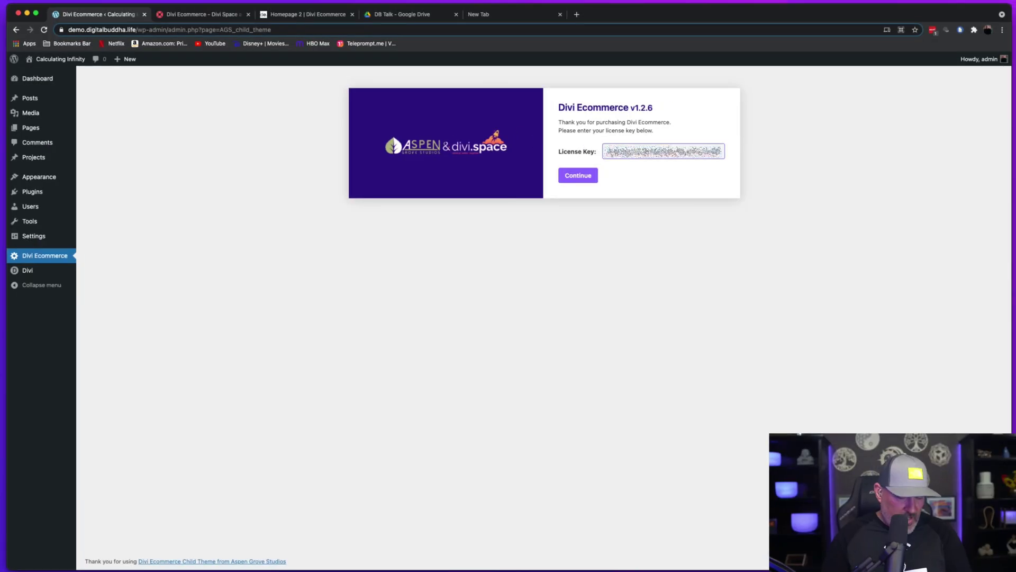
pyautogui.click(589, 179)
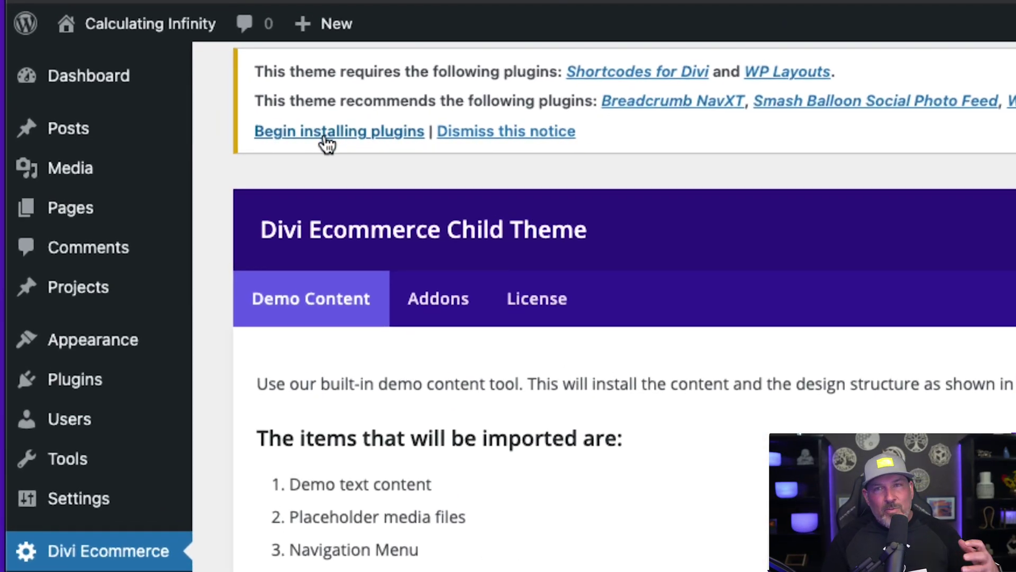
# Bulk-install all seven required and recommended plugins for the theme.
pyautogui.click(306, 135)
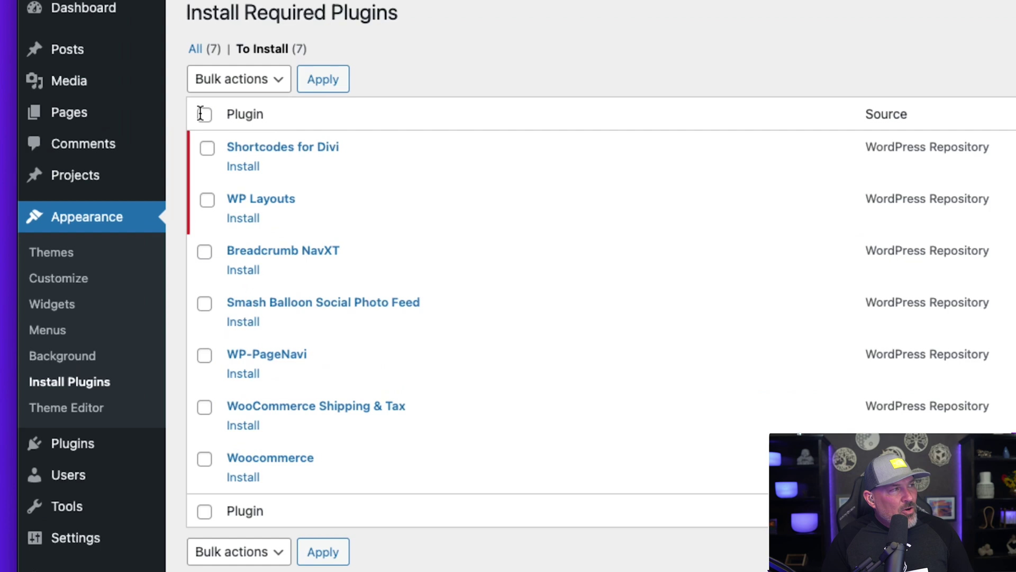
pyautogui.click(94, 129)
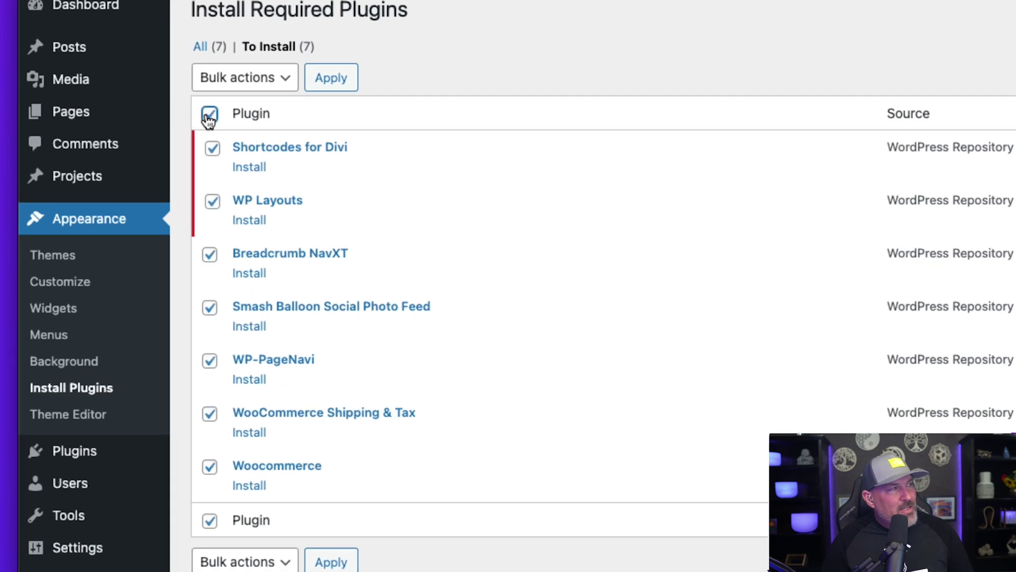
pyautogui.click(275, 88)
pyautogui.click(256, 103)
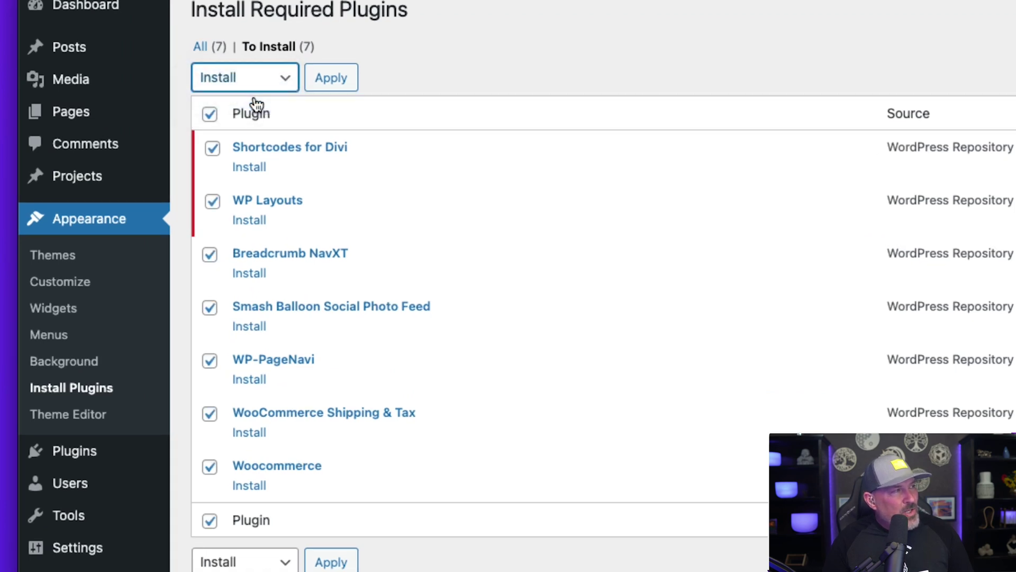
pyautogui.click(319, 77)
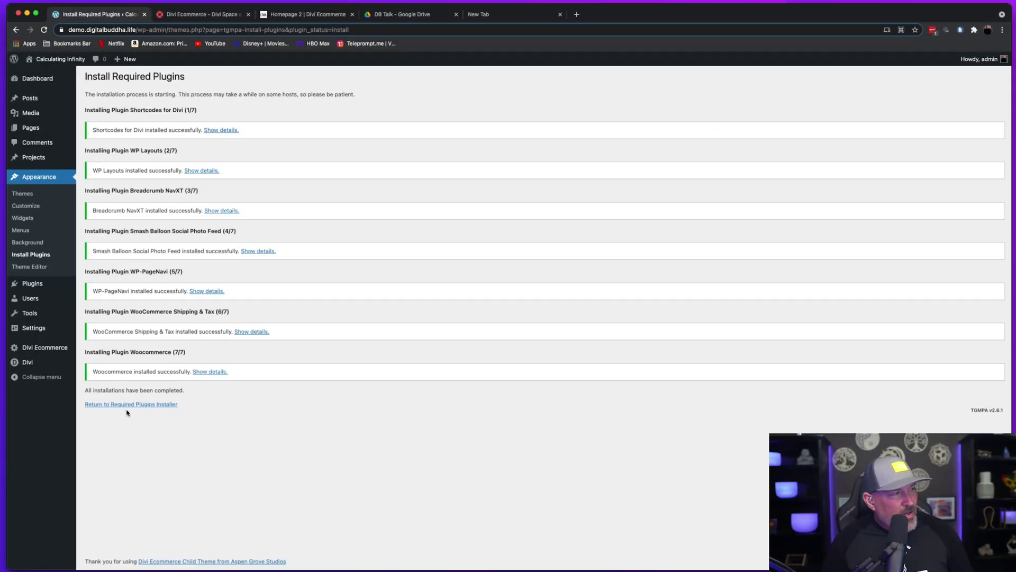
# Bulk-activate all seven installed plugins, including WooCommerce.
pyautogui.click(123, 405)
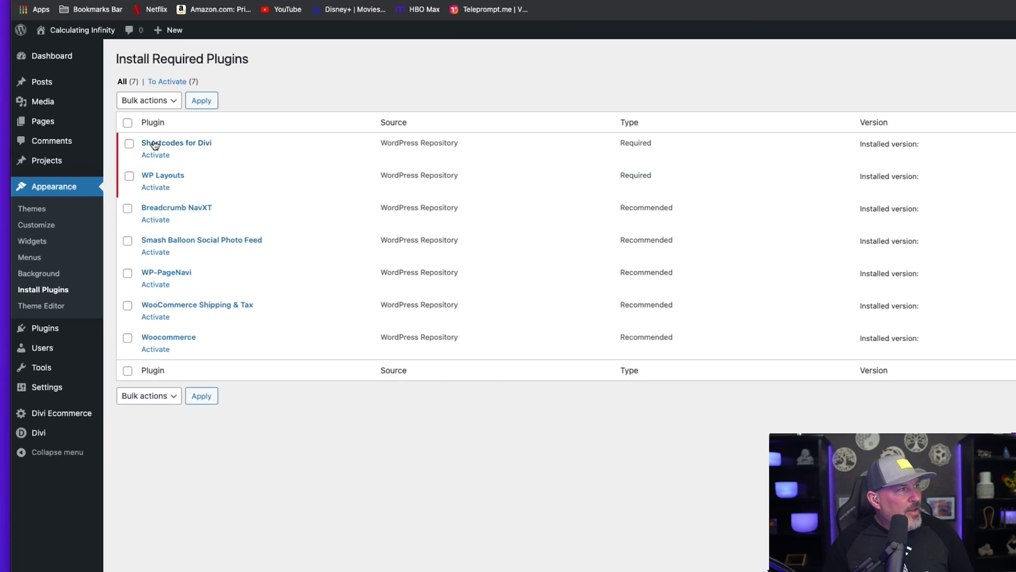
pyautogui.click(184, 114)
pyautogui.click(234, 82)
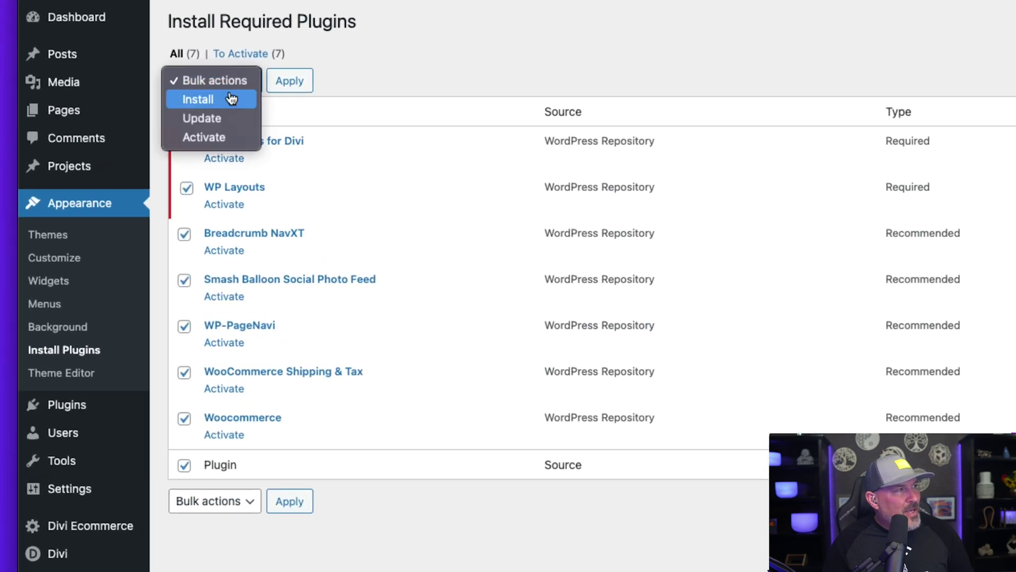
pyautogui.click(212, 137)
pyautogui.click(287, 82)
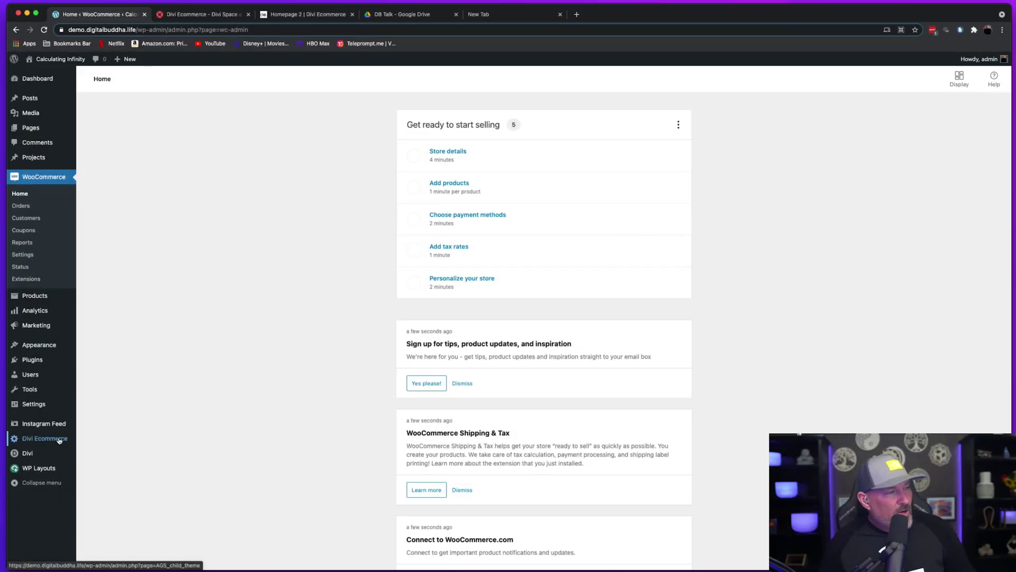
# Run the Divi Ecommerce demo data import with all content items included.
pyautogui.click(59, 440)
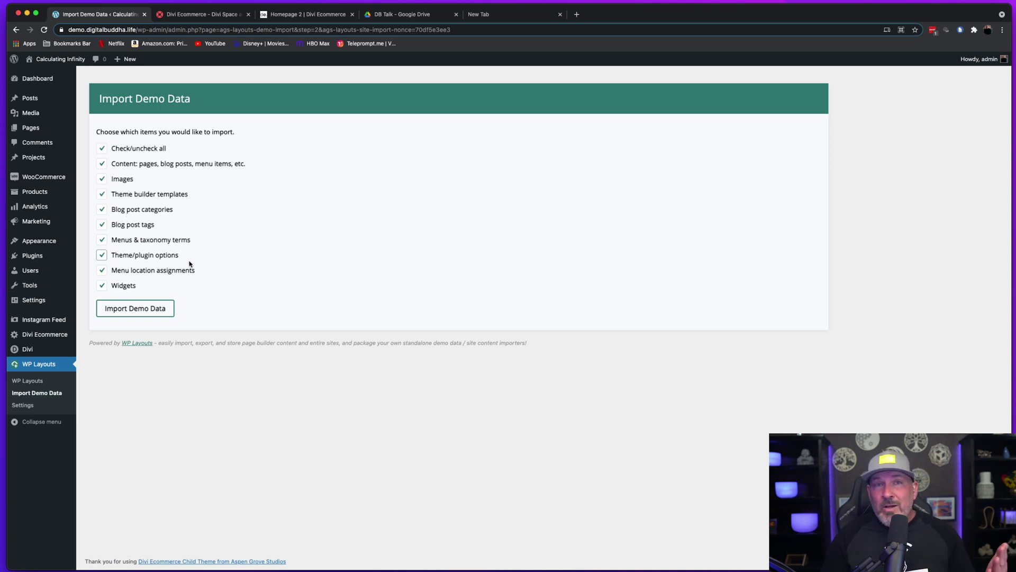
pyautogui.click(135, 308)
pyautogui.click(136, 309)
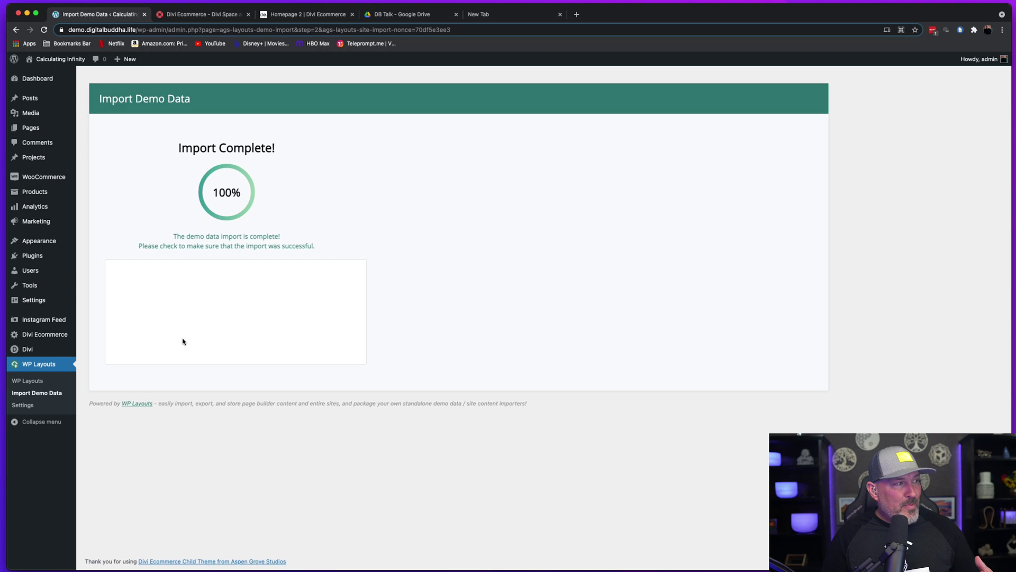
pyautogui.moveTo(38, 300)
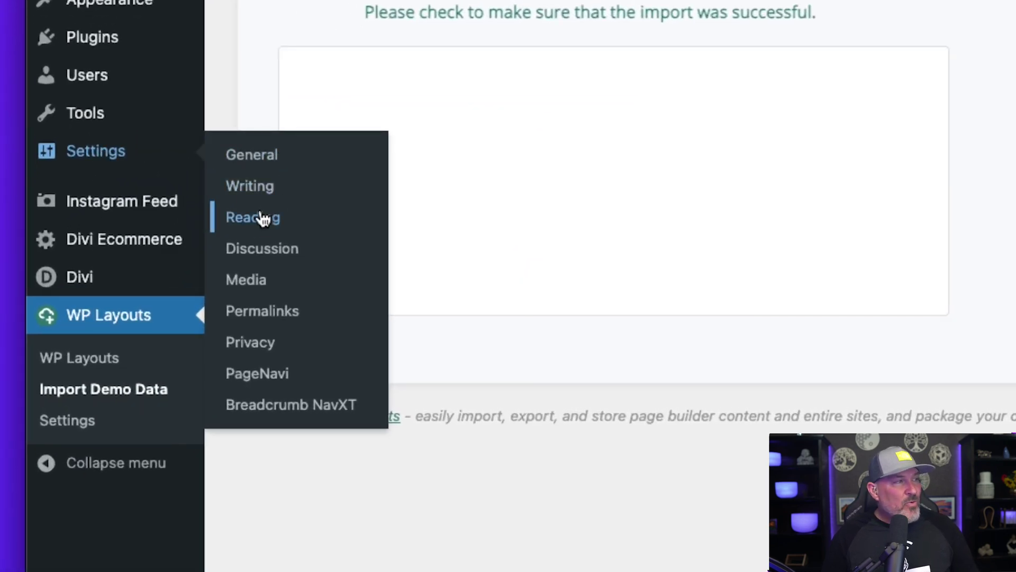
# Set a static homepage of Homepage - 1 with News as the posts page, and save.
pyautogui.click(263, 218)
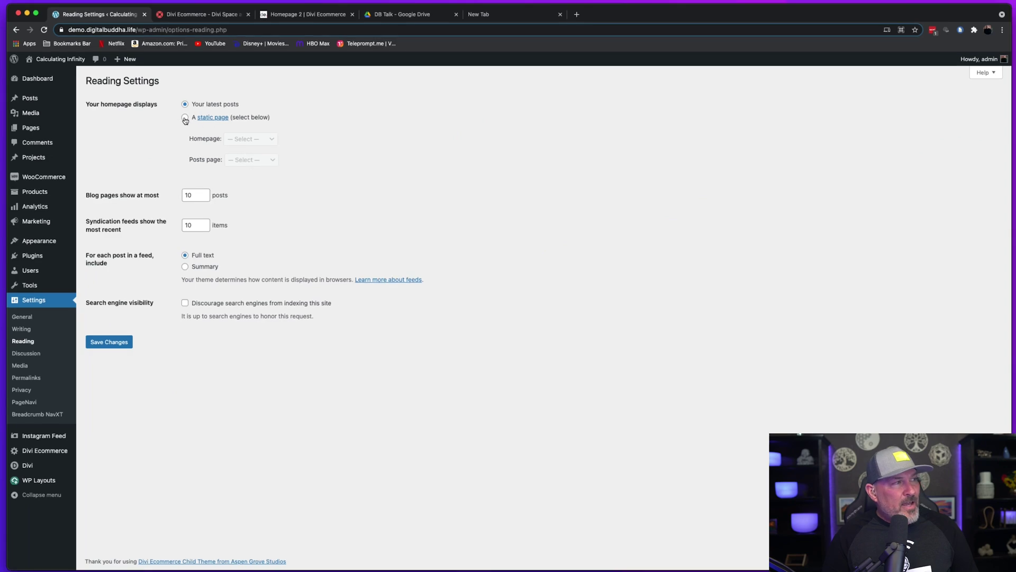
pyautogui.click(186, 119)
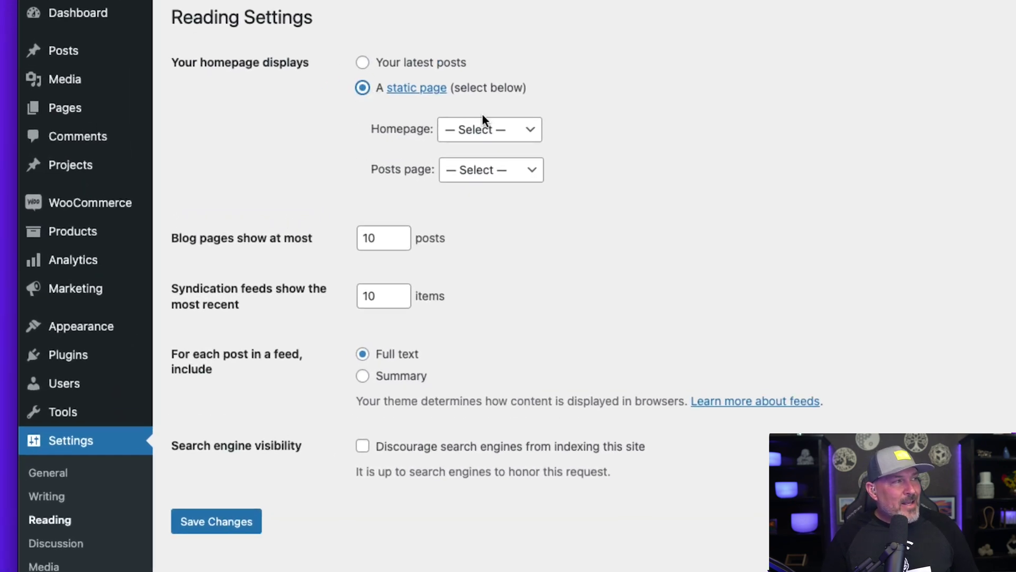
pyautogui.click(487, 130)
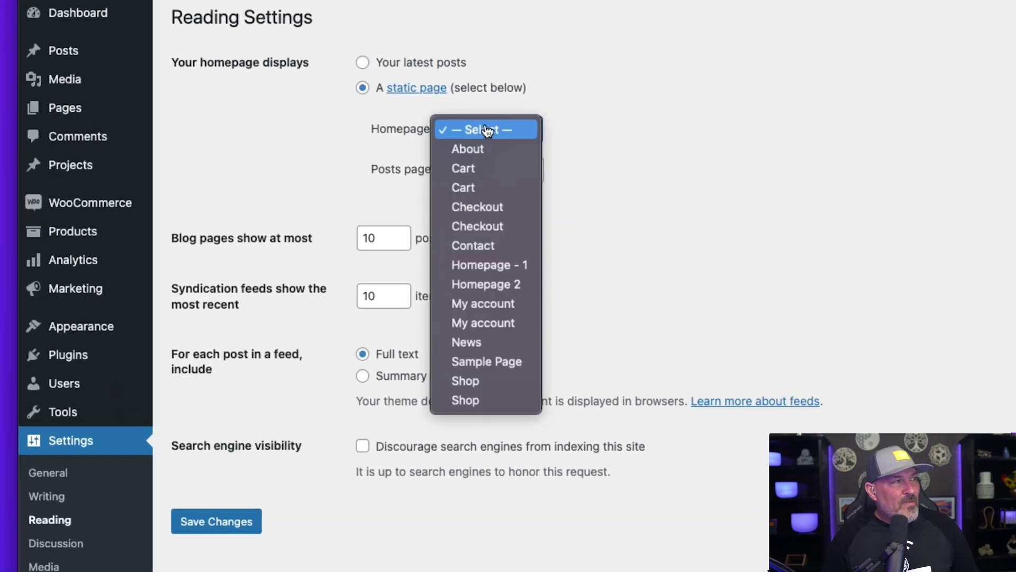
pyautogui.click(481, 265)
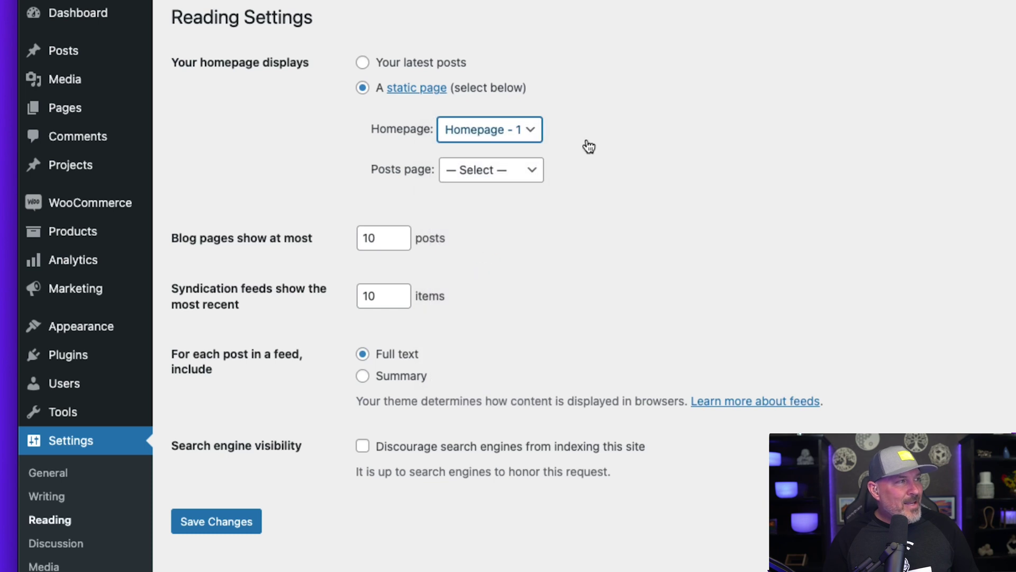
pyautogui.click(472, 178)
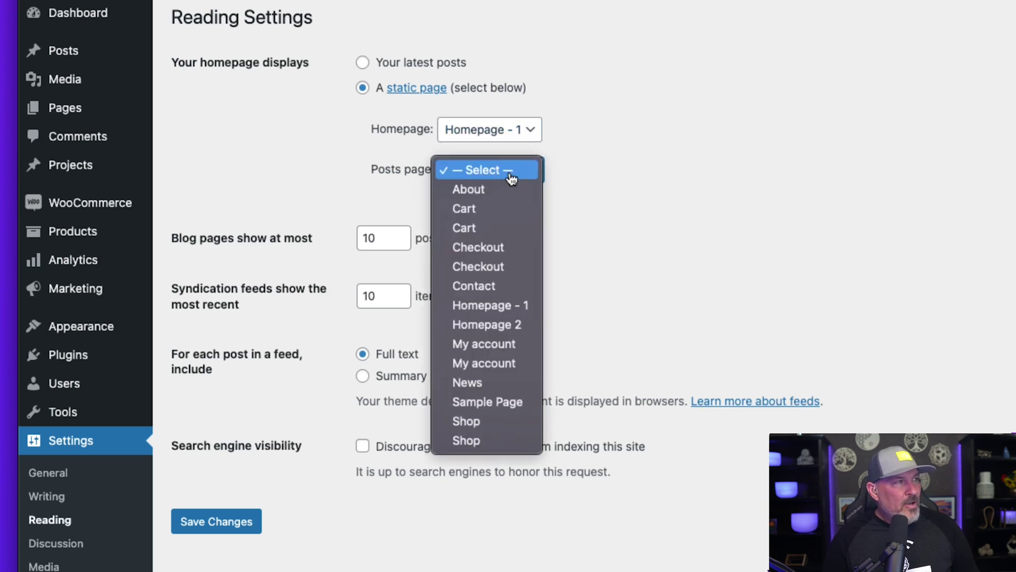
pyautogui.click(465, 382)
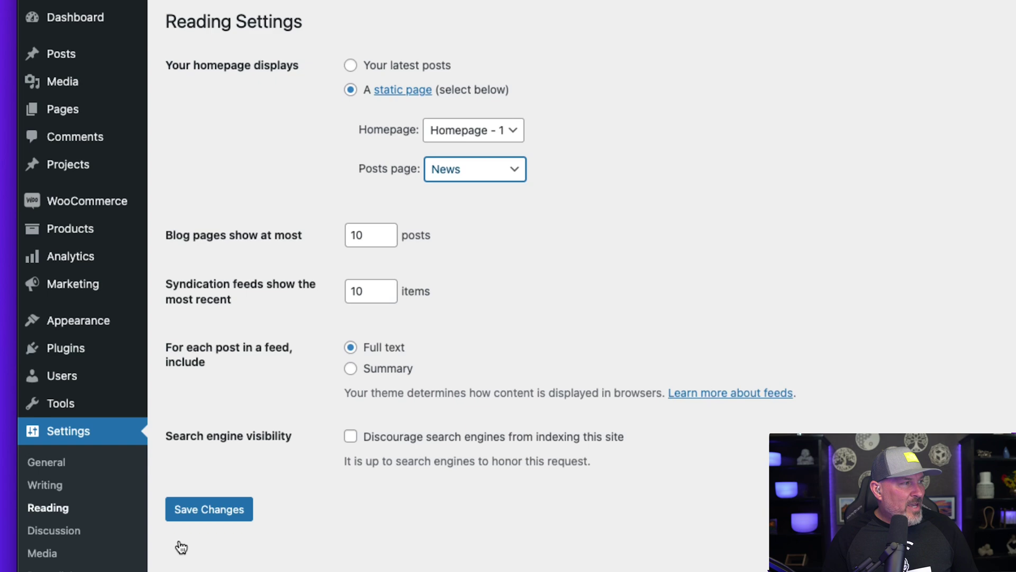
pyautogui.click(204, 528)
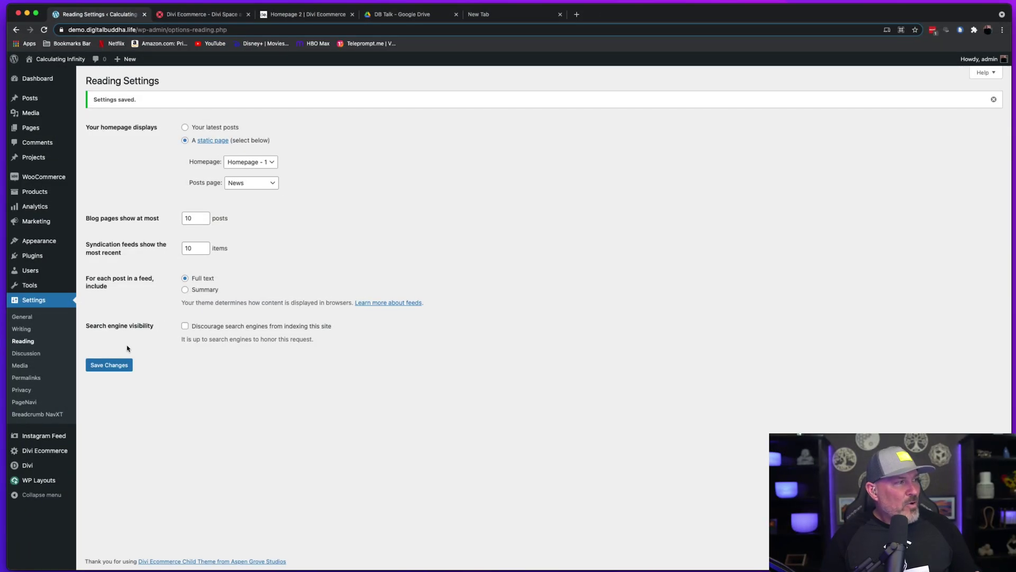
# Connect a personal Instagram account as the Instagram Feed source and save the settings.
pyautogui.moveTo(53, 433)
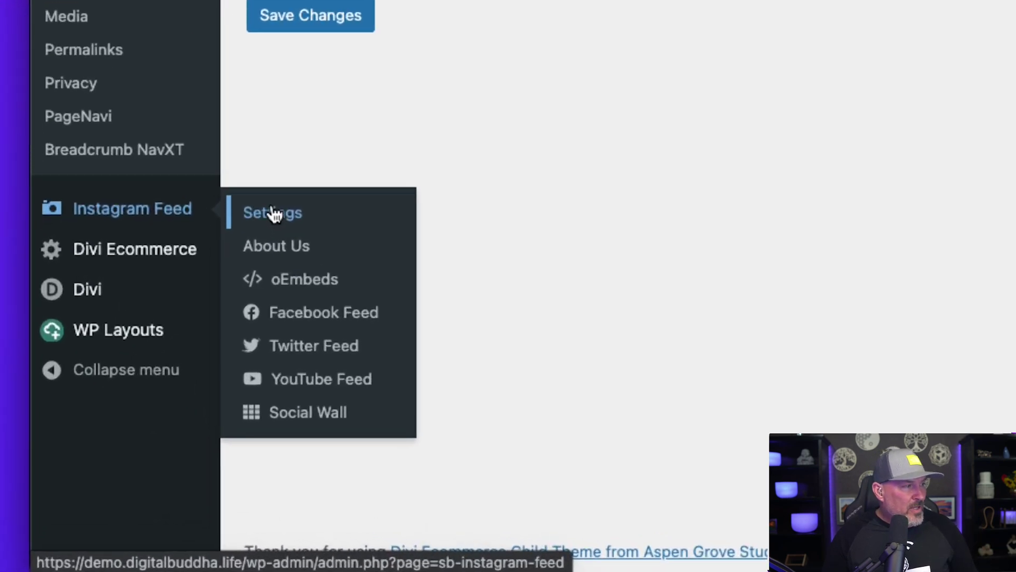
pyautogui.click(273, 214)
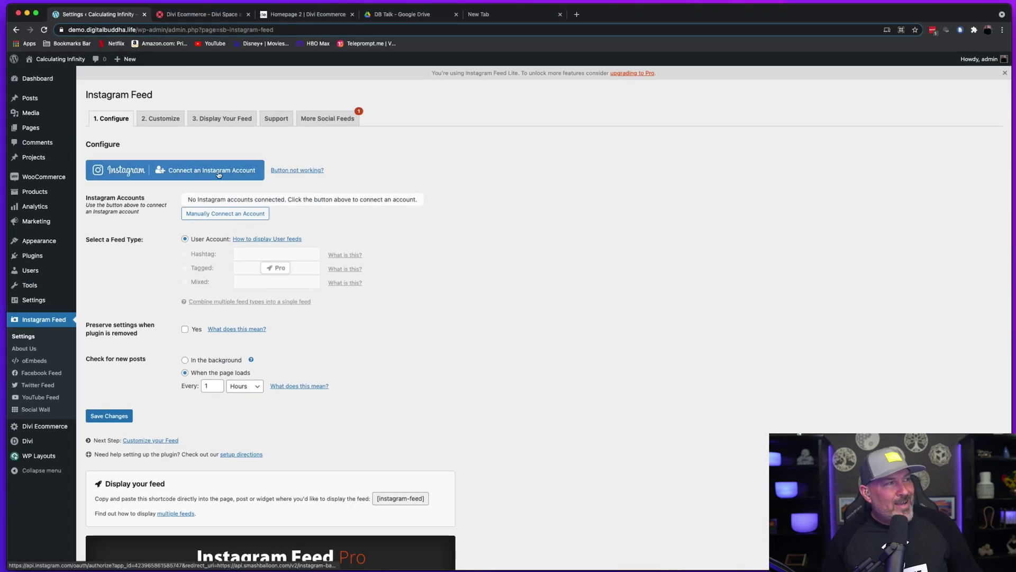
pyautogui.click(216, 175)
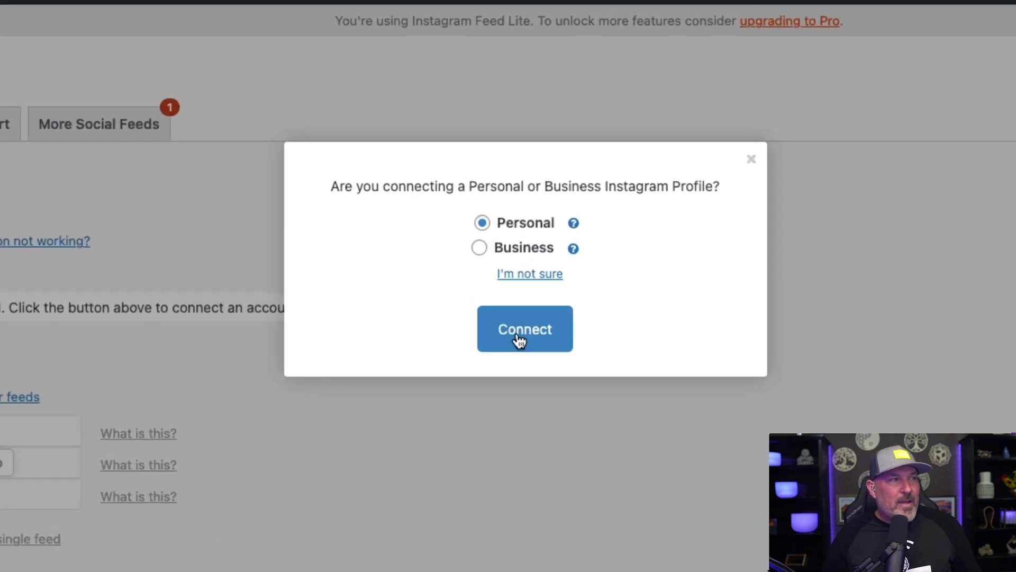
pyautogui.click(520, 341)
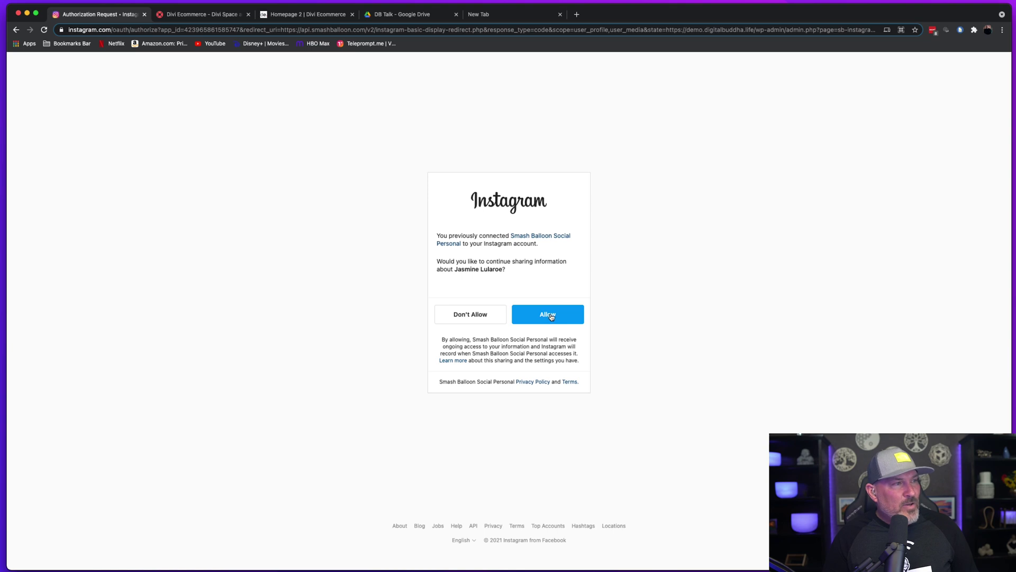
pyautogui.click(548, 314)
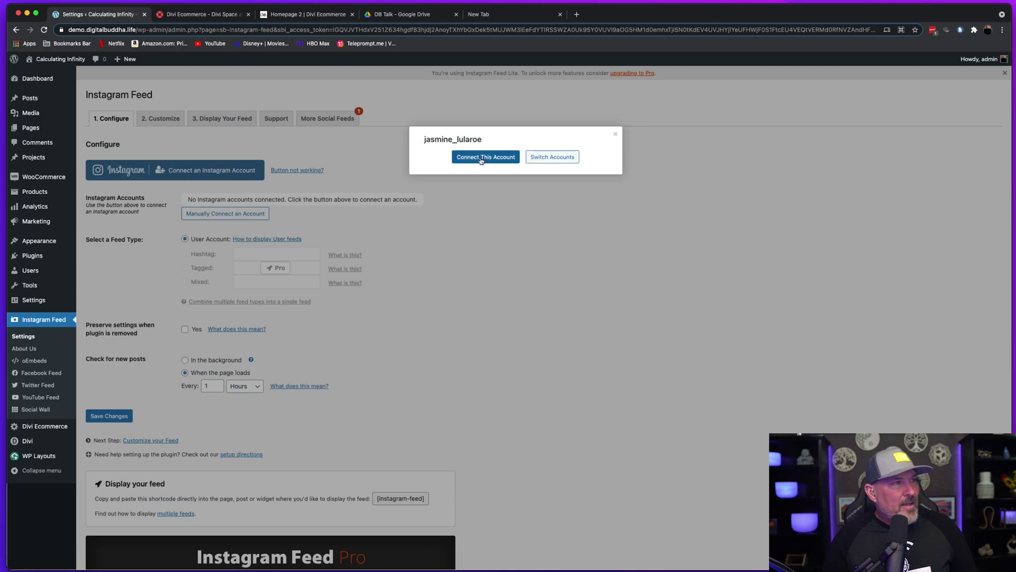
pyautogui.click(483, 160)
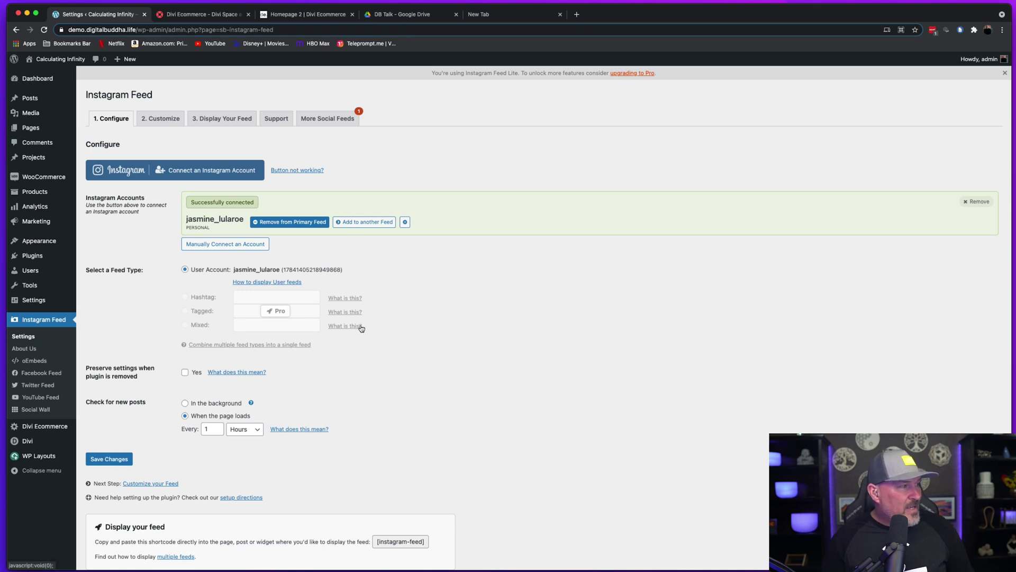
pyautogui.click(110, 459)
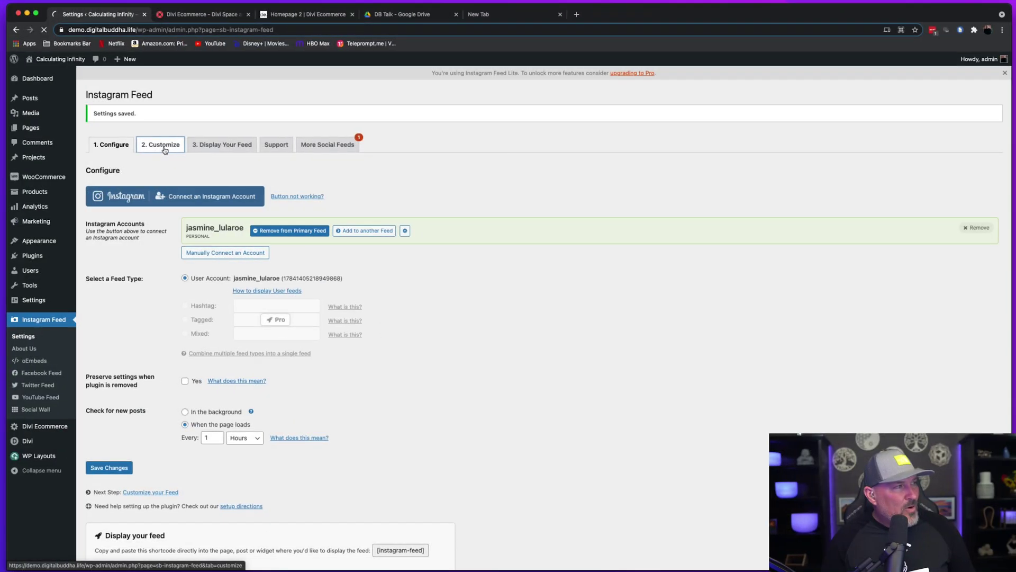
# Set the Instagram feed to show 9 photos in 9 columns and save.
pyautogui.click(166, 144)
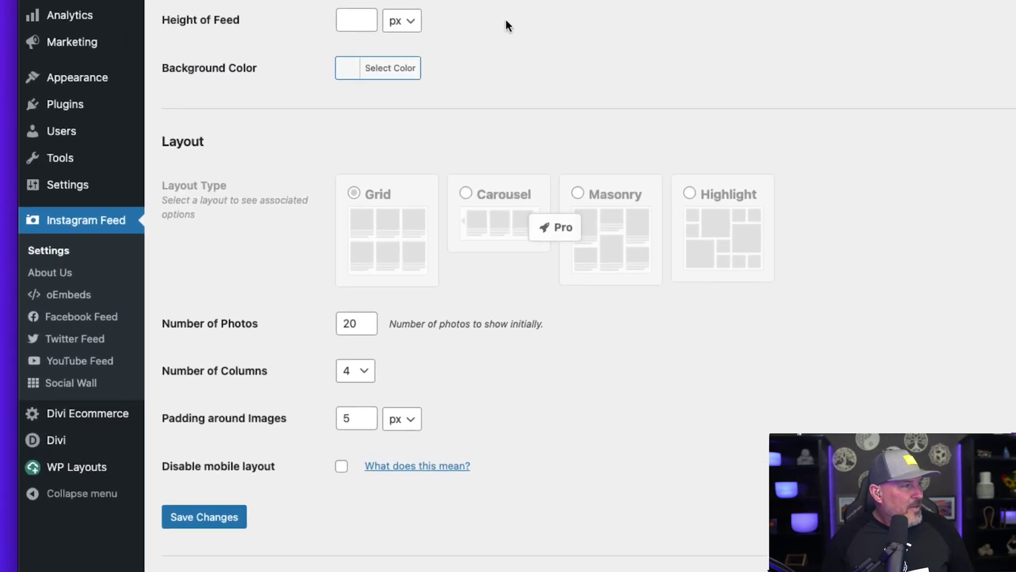
pyautogui.click(361, 324)
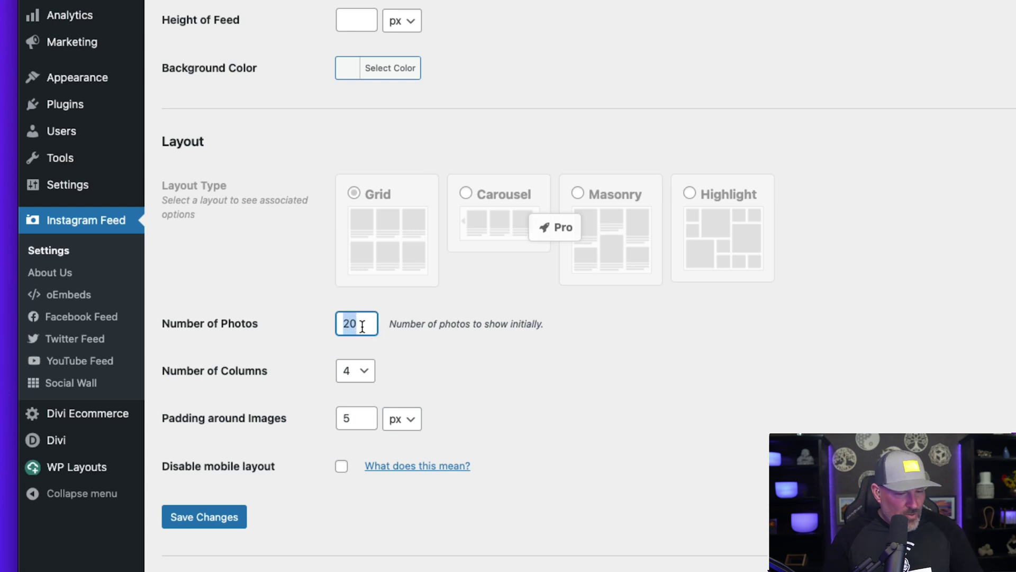
pyautogui.write('9')
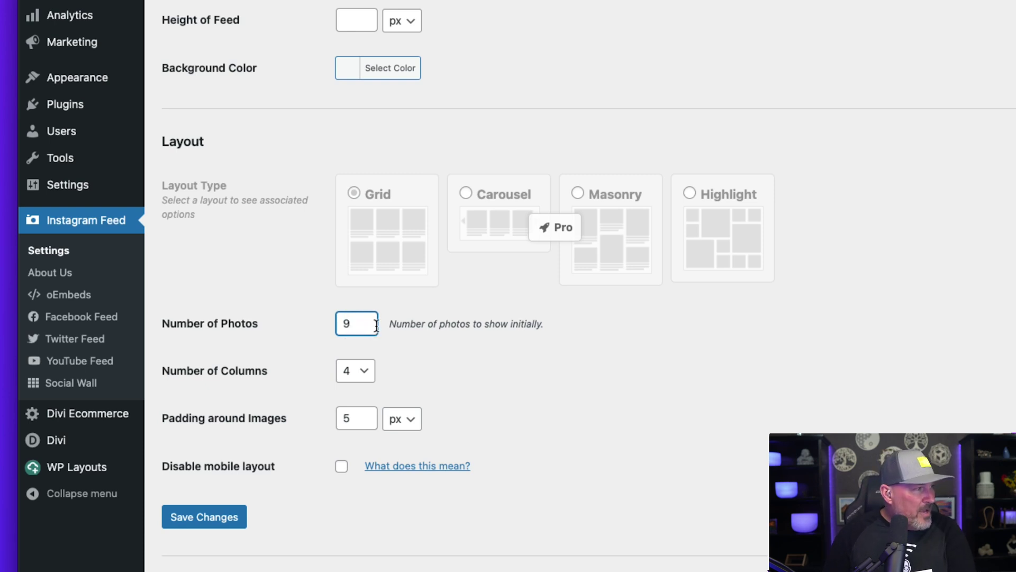
pyautogui.click(359, 374)
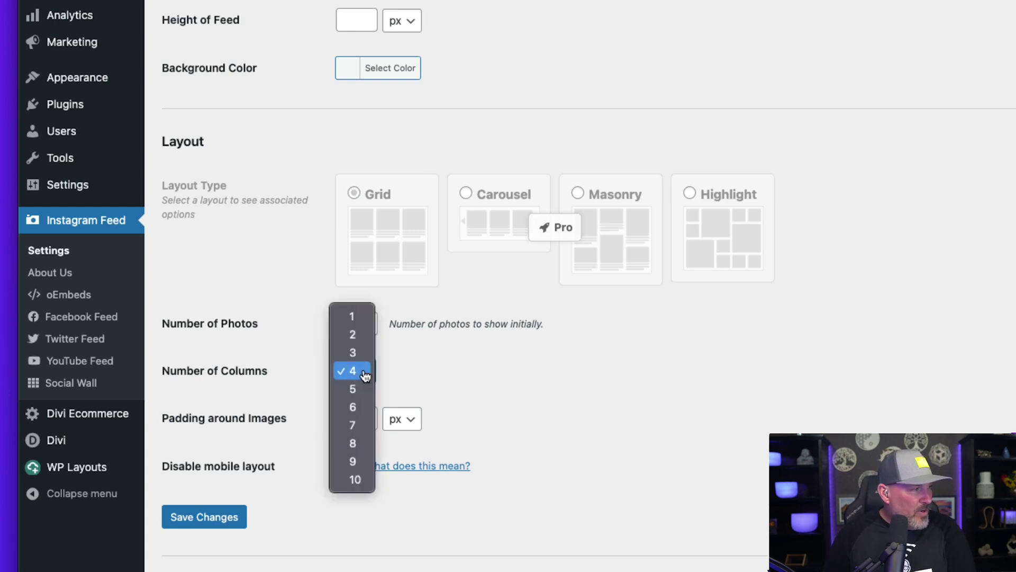
pyautogui.click(359, 459)
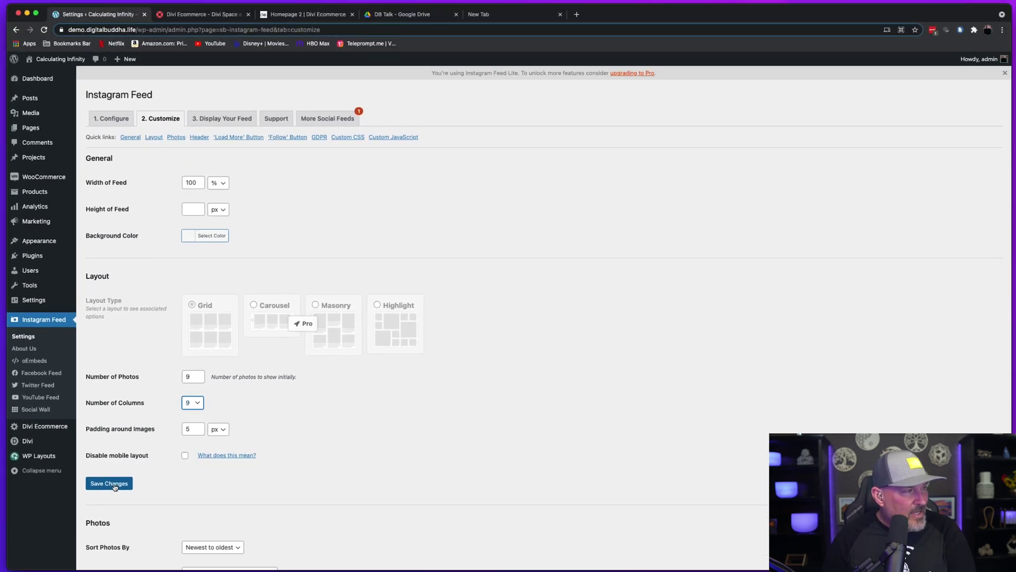
pyautogui.click(112, 484)
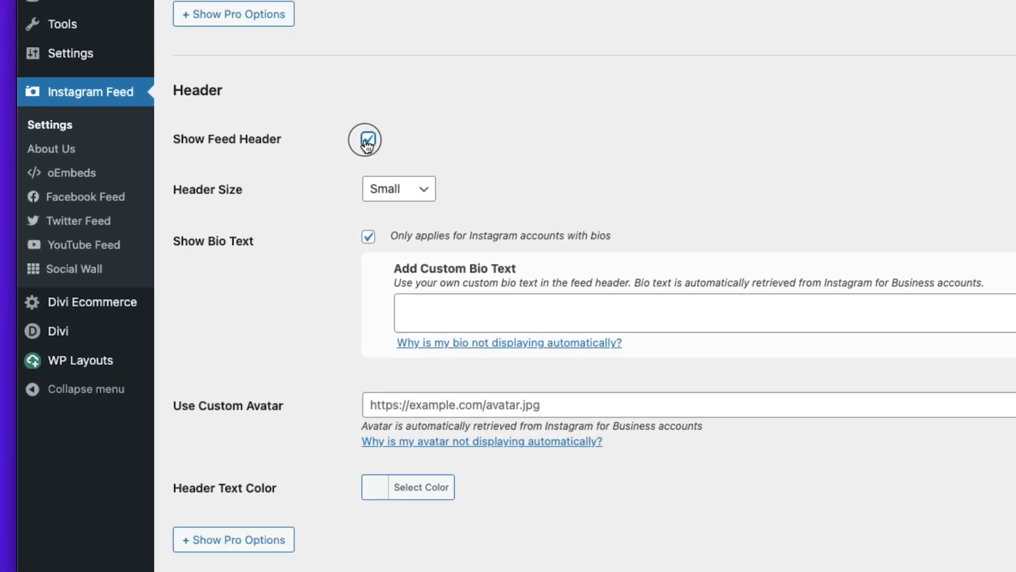
# Turn off the Instagram feed header and toggle the Load More button option.
pyautogui.click(367, 141)
pyautogui.scroll(-10, 522, 114)
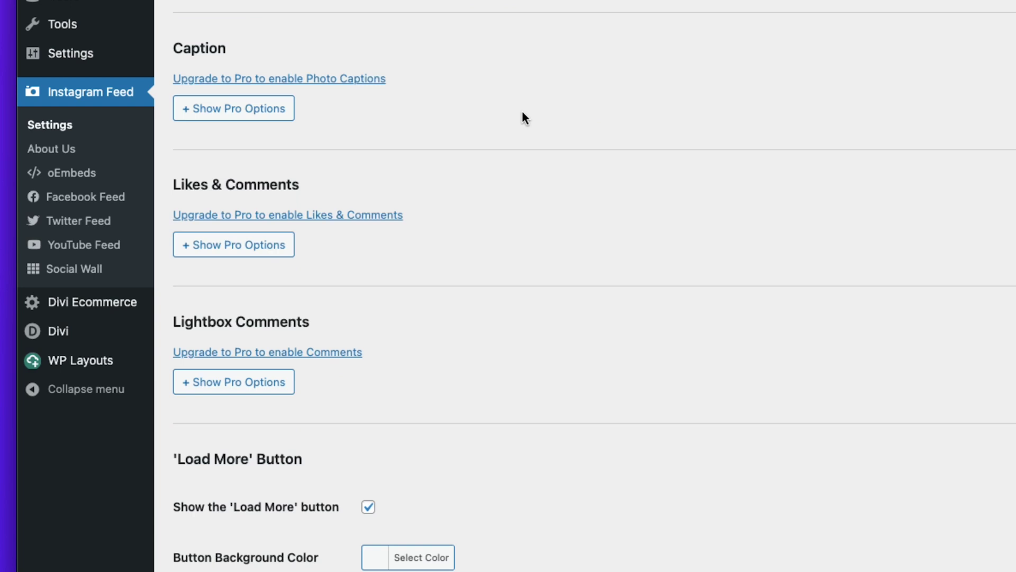
pyautogui.scroll(-5, 523, 109)
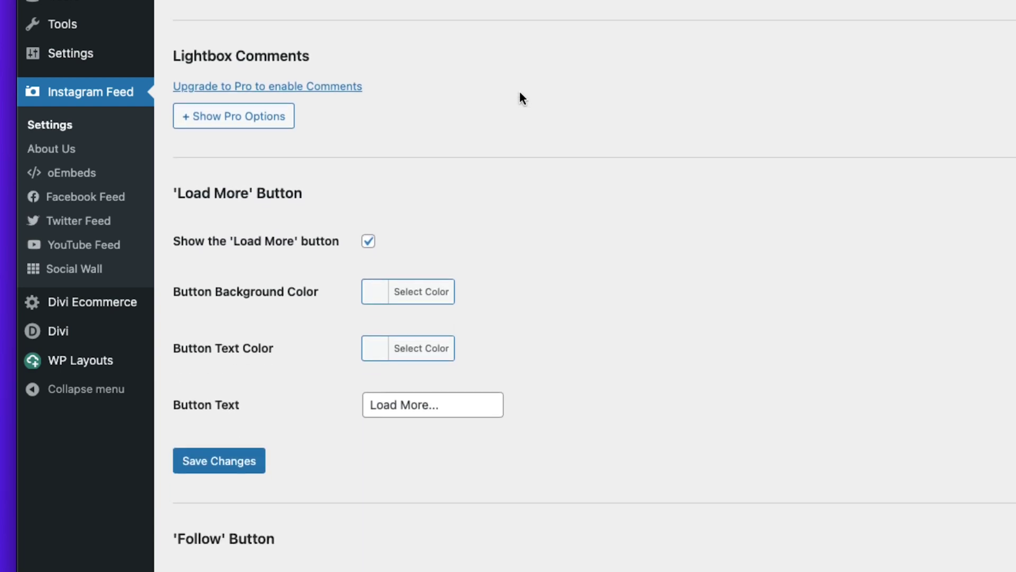
pyautogui.scroll(-1, 522, 98)
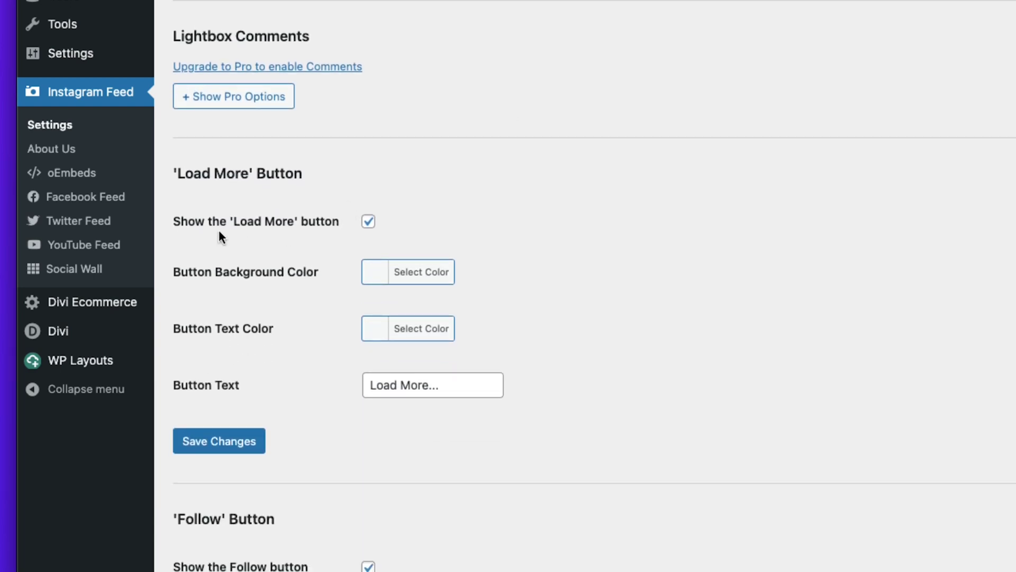
pyautogui.click(369, 221)
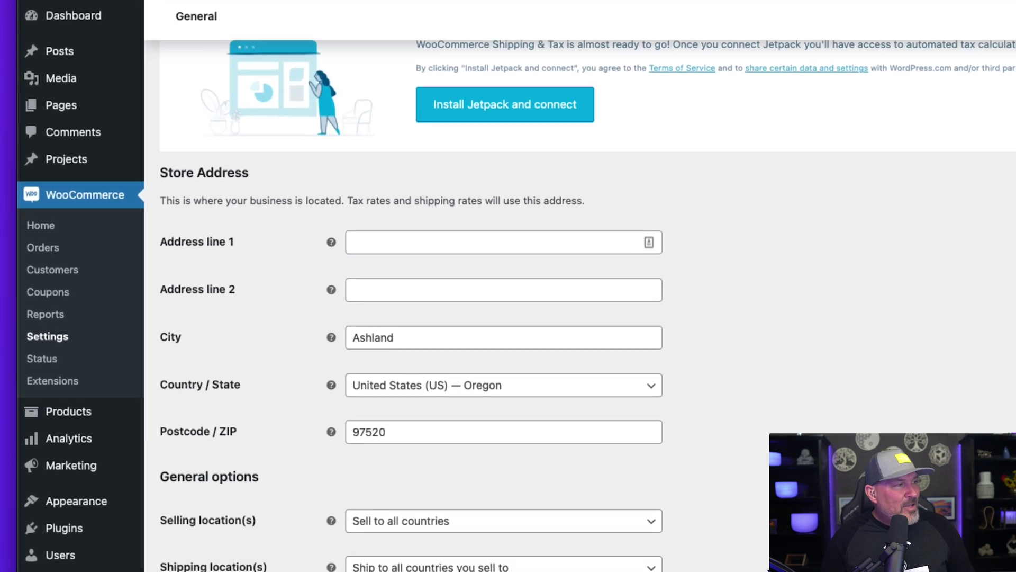
# Review the Ashland, Oregon store address and US dollar currency, then save WooCommerce general settings.
pyautogui.scroll(-1, 508, 296)
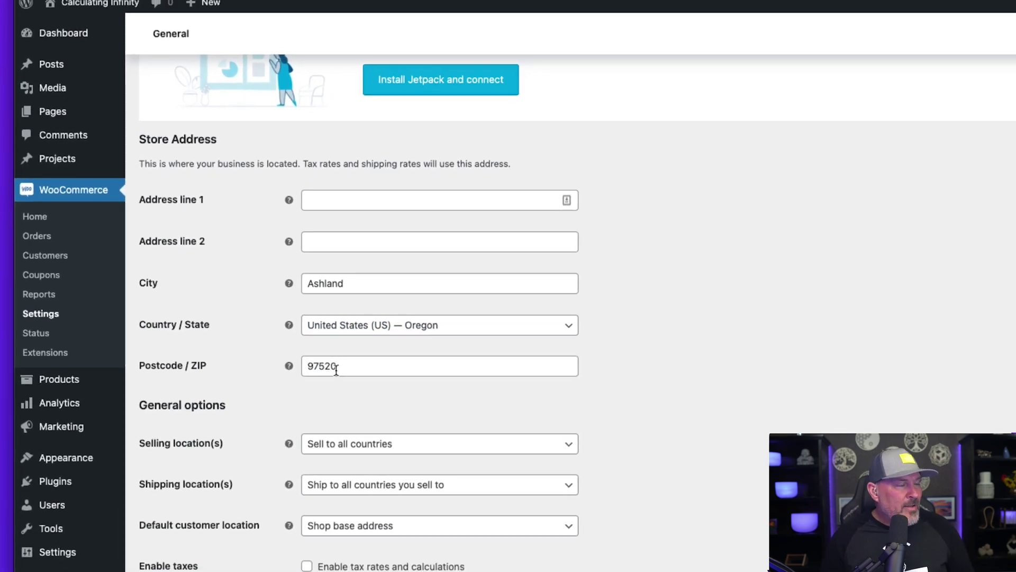
pyautogui.scroll(-5, 622, 421)
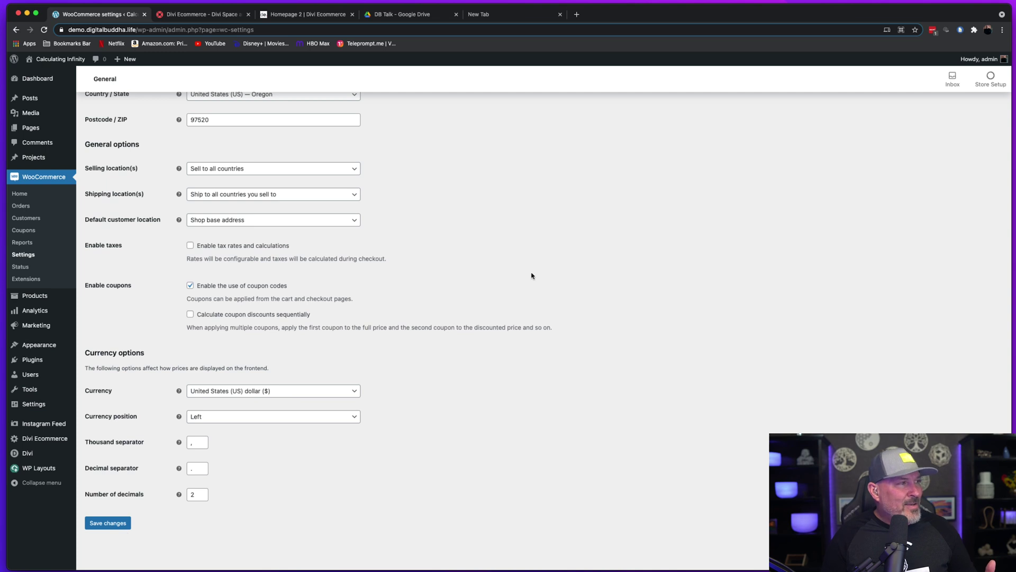
pyautogui.click(108, 524)
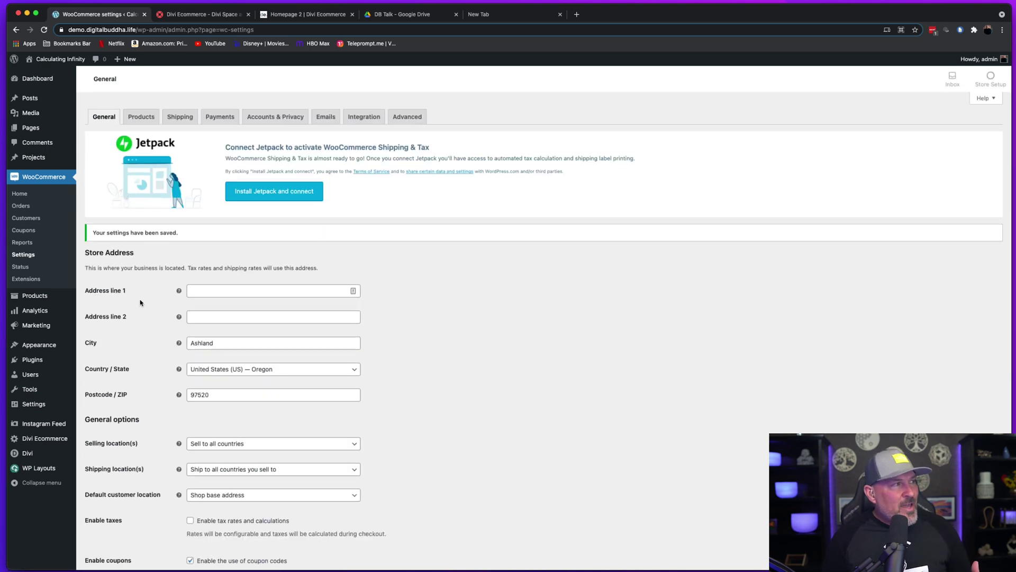
# In WooCommerce product settings, assign the Shop page as the shop page and save.
pyautogui.click(142, 117)
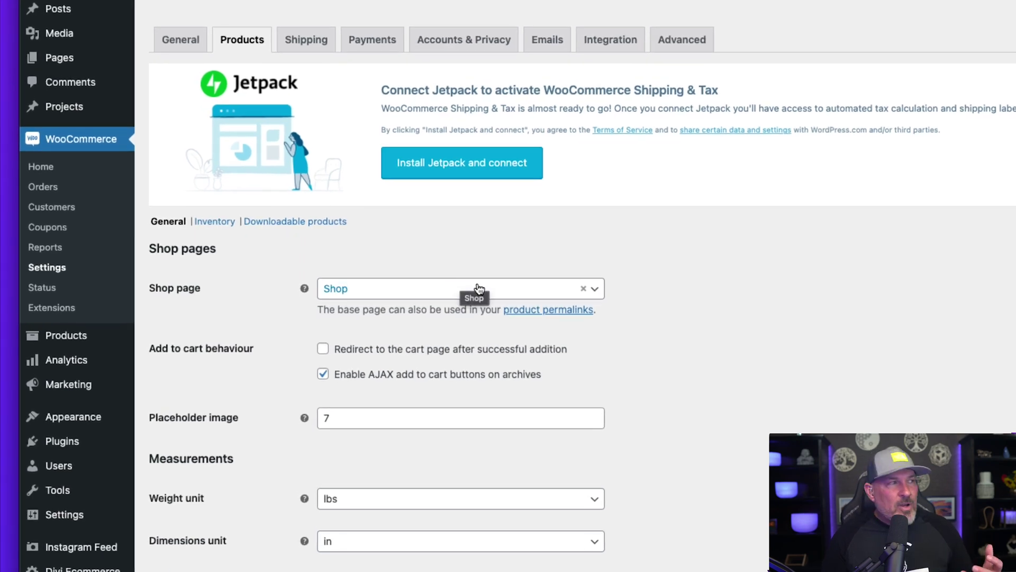
pyautogui.click(595, 290)
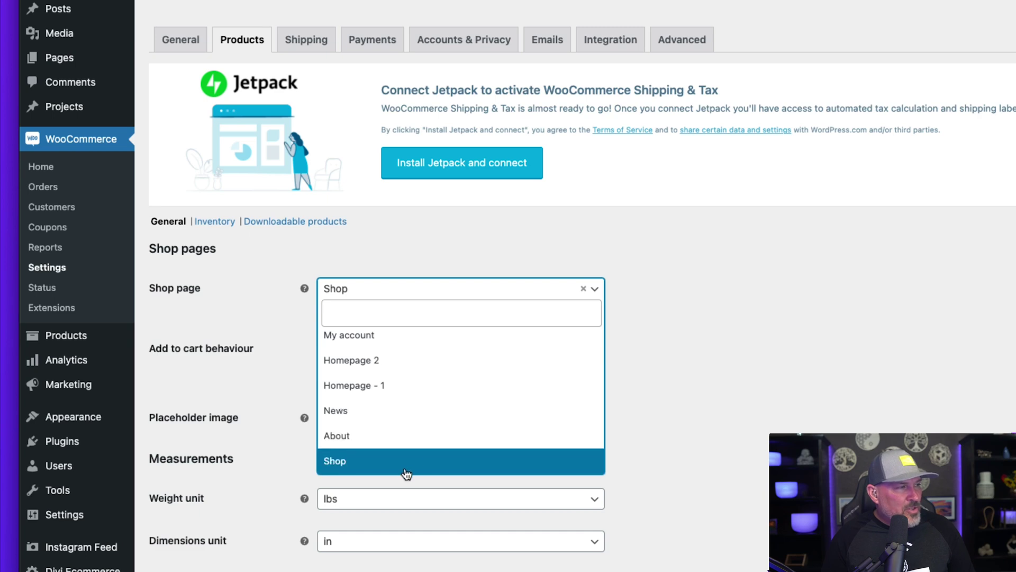
pyautogui.click(373, 468)
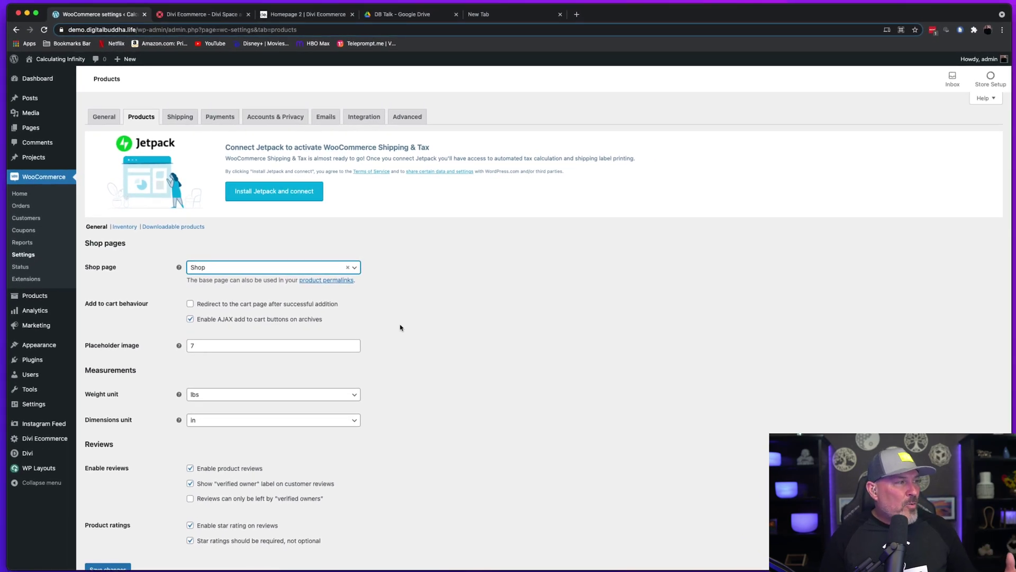
pyautogui.scroll(-2, 477, 373)
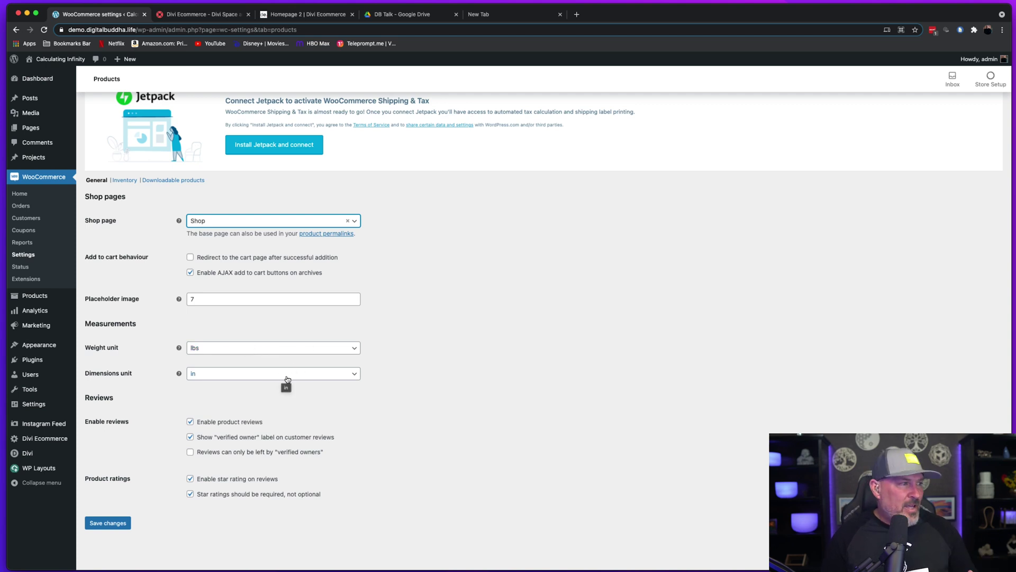
pyautogui.click(112, 524)
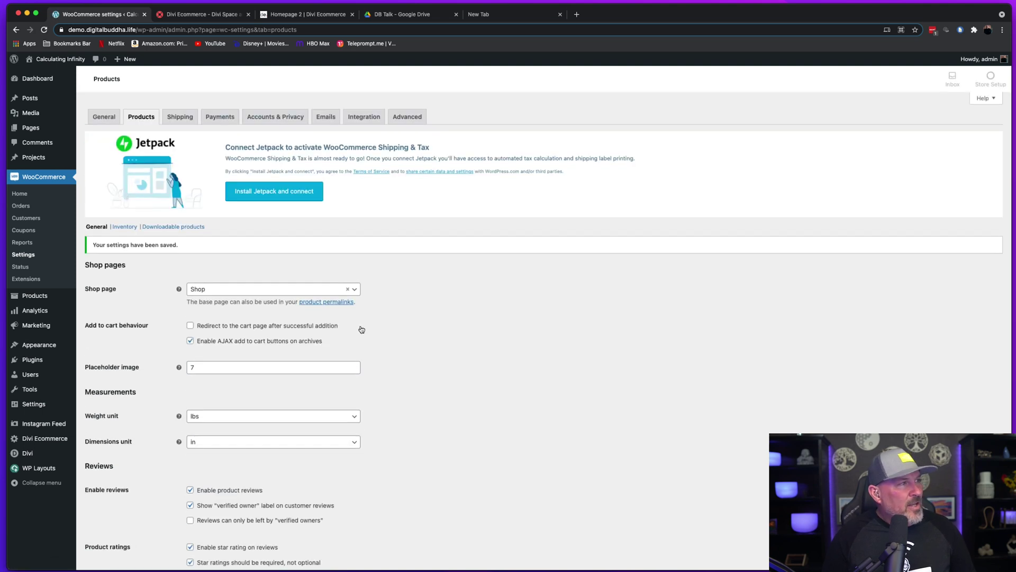
pyautogui.click(408, 117)
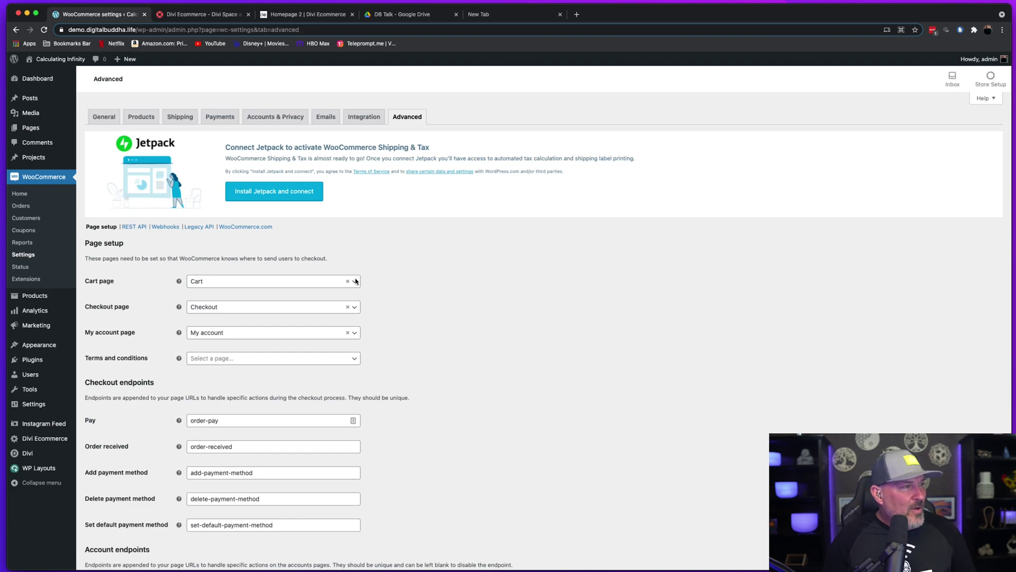
# Keep Cart and Checkout as the cart and checkout pages in Page setup and save.
pyautogui.click(355, 281)
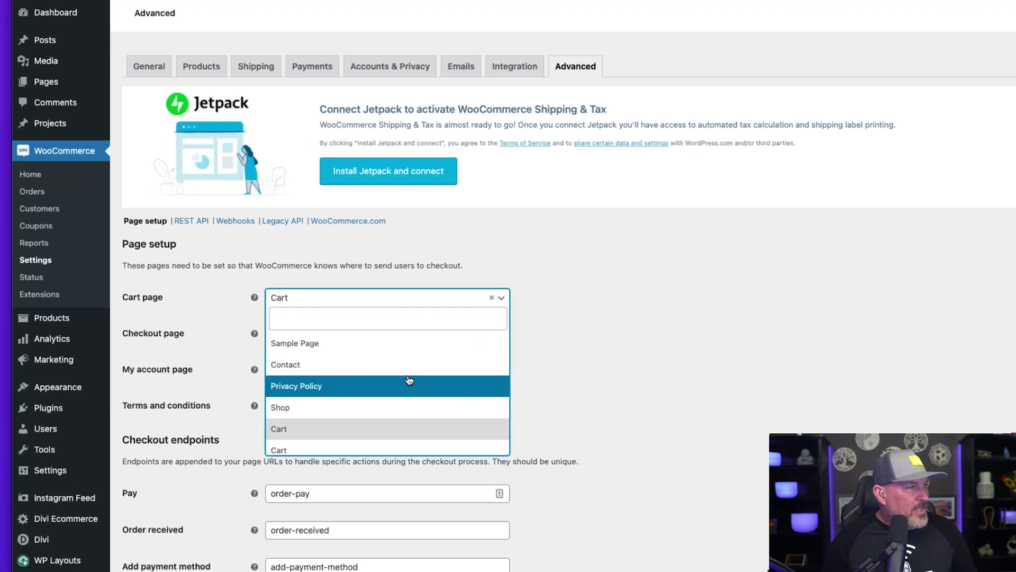
pyautogui.scroll(-1, 409, 380)
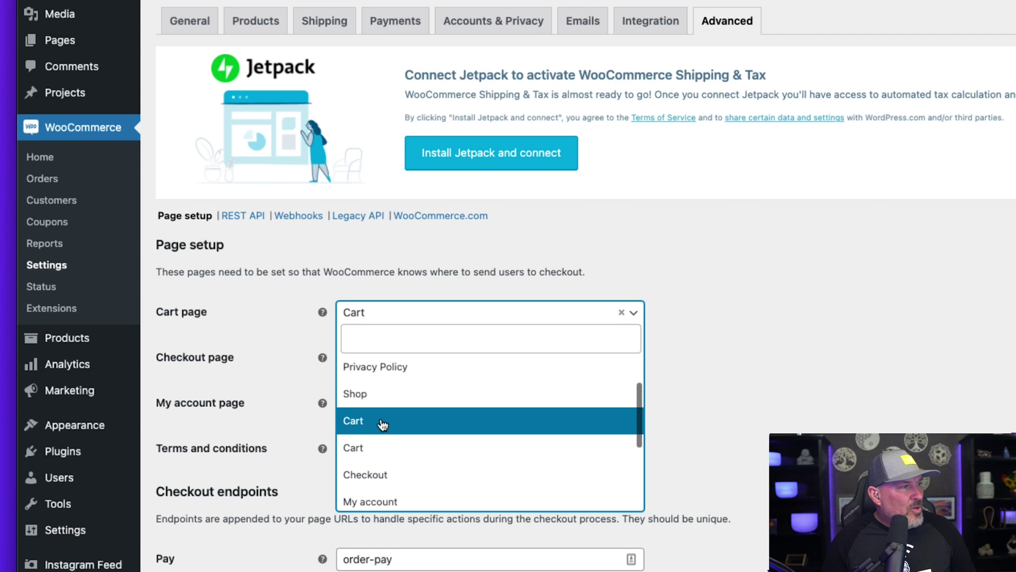
pyautogui.click(354, 426)
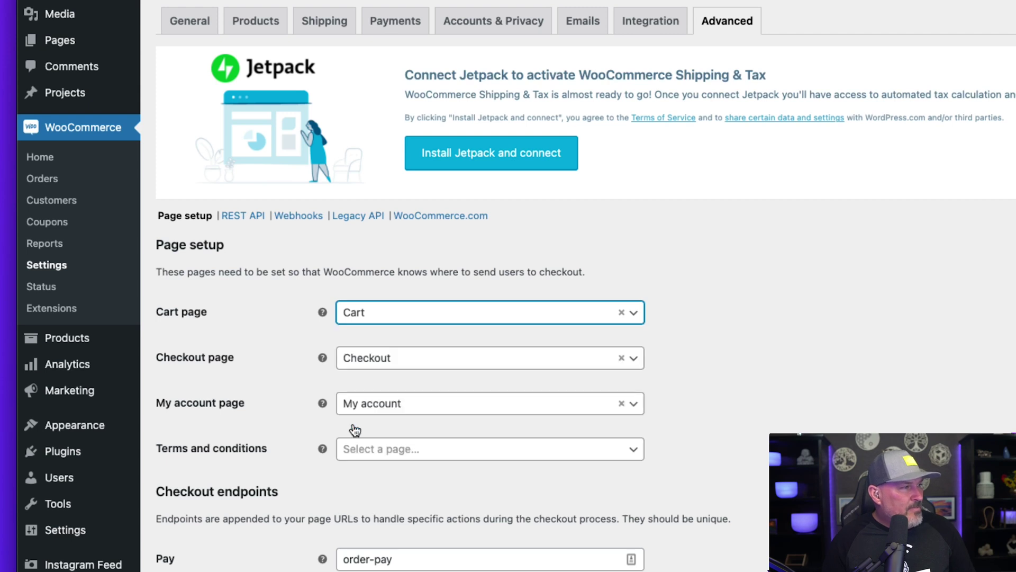
pyautogui.click(635, 313)
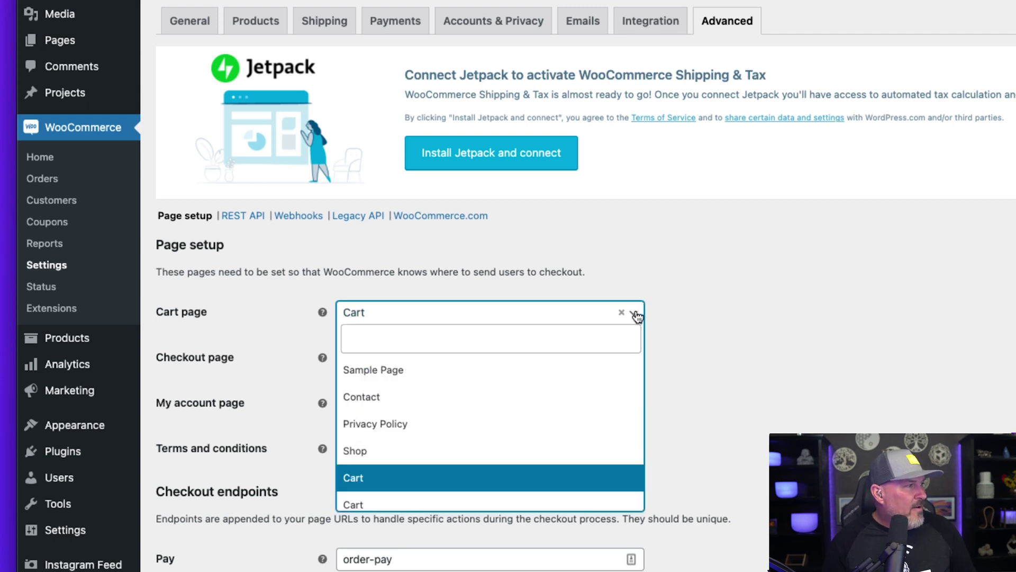
pyautogui.click(382, 476)
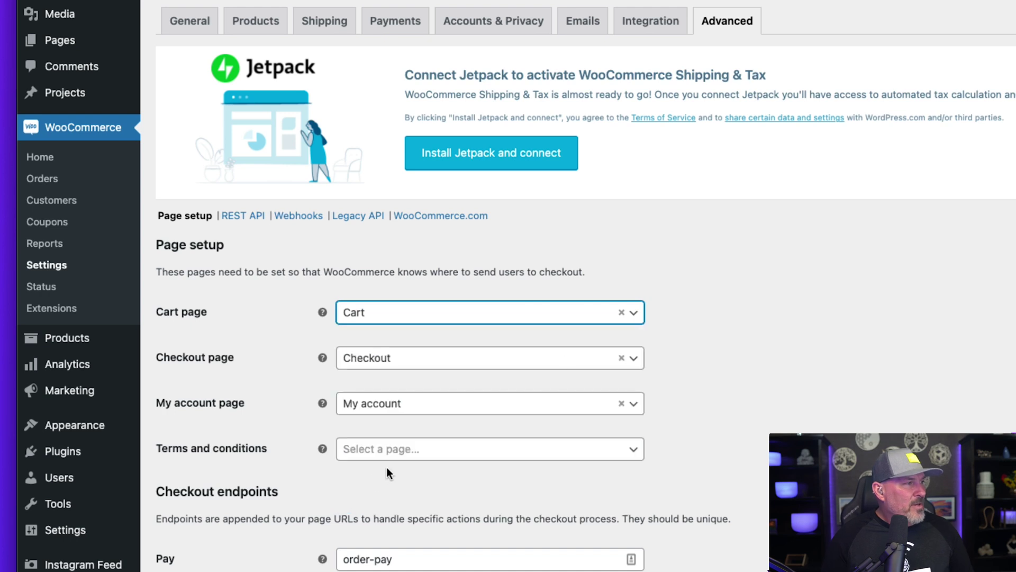
pyautogui.click(632, 358)
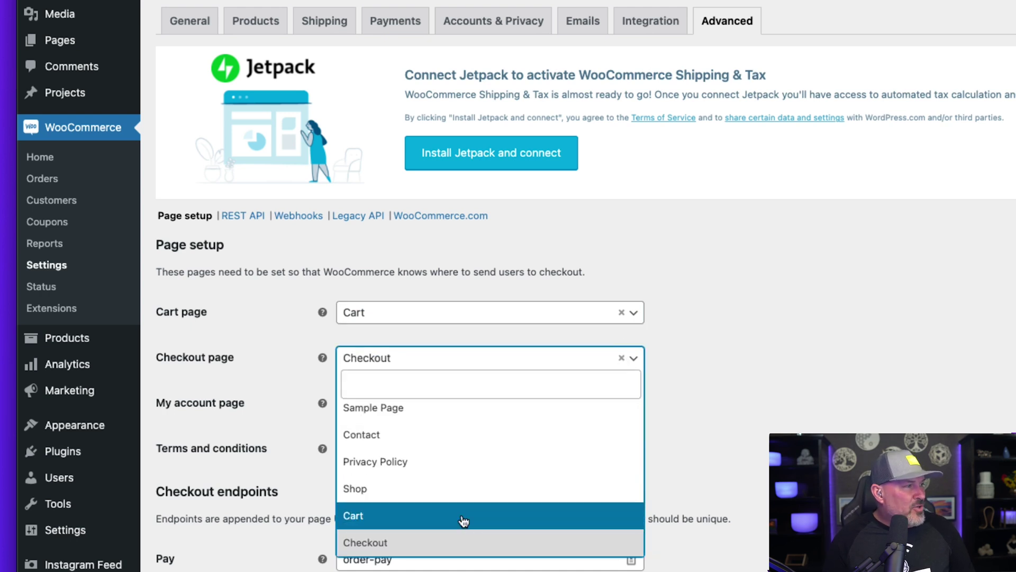
pyautogui.click(426, 541)
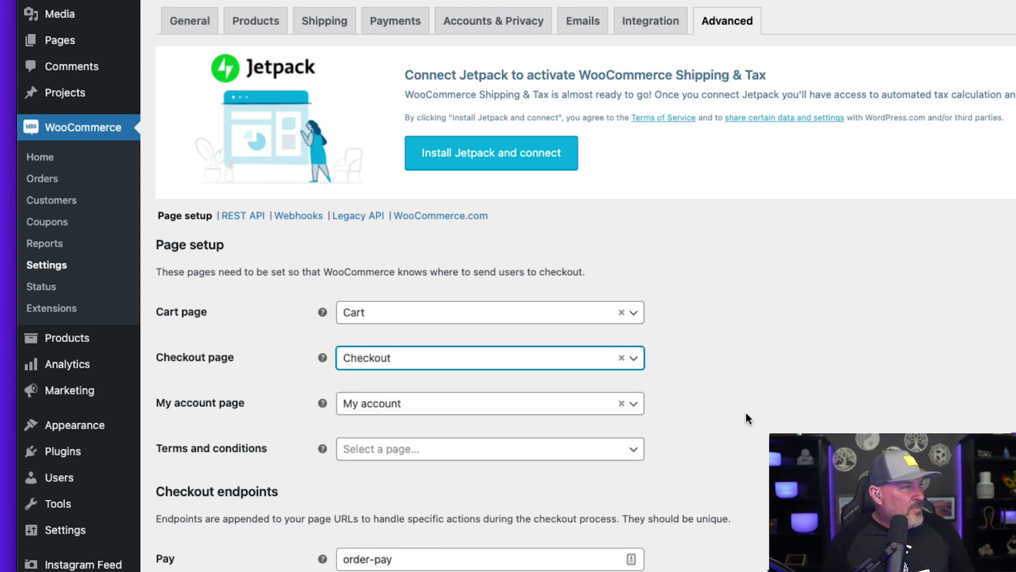
pyautogui.scroll(-2, 748, 419)
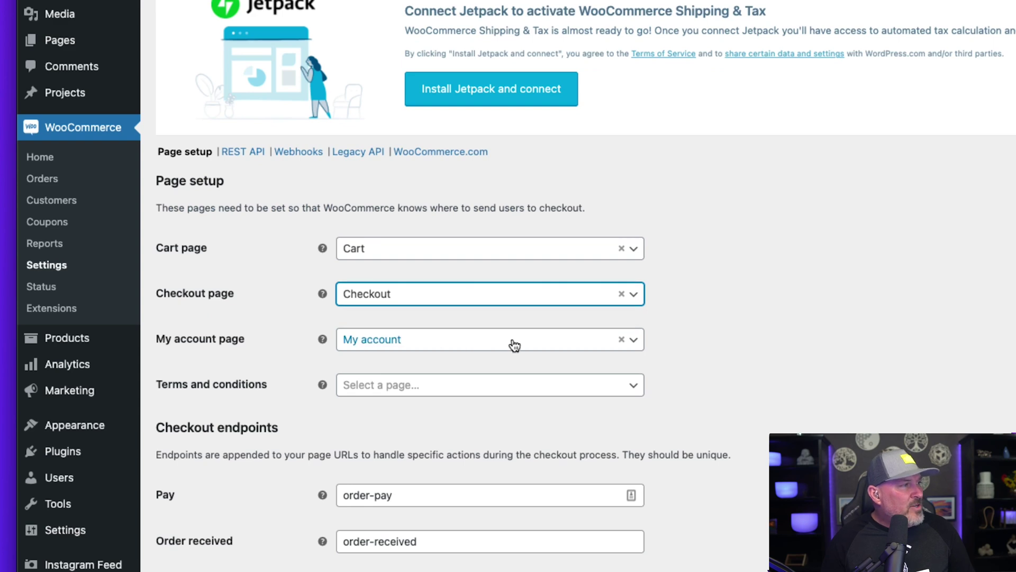
pyautogui.scroll(-8, 540, 353)
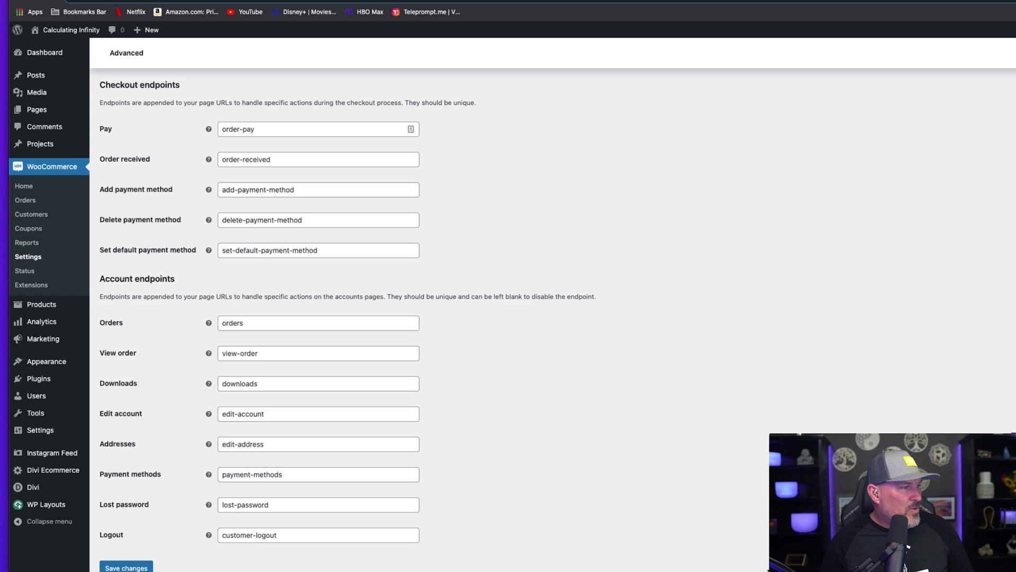
pyautogui.click(116, 531)
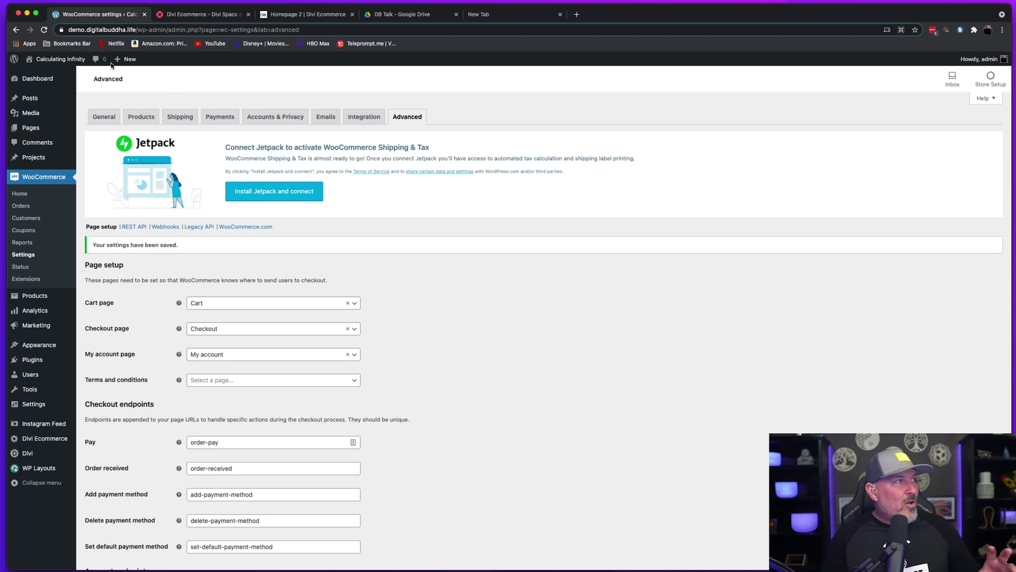
pyautogui.click(64, 62)
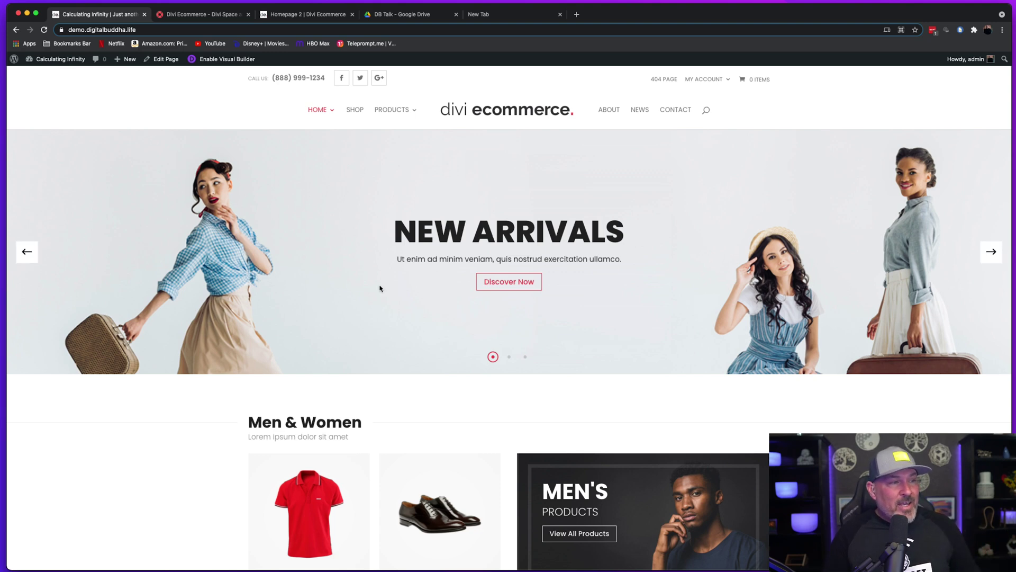
# Scroll through the live store homepage's products and Instagram feed, then back to the top.
pyautogui.scroll(-15, 380, 289)
pyautogui.scroll(-15, 380, 288)
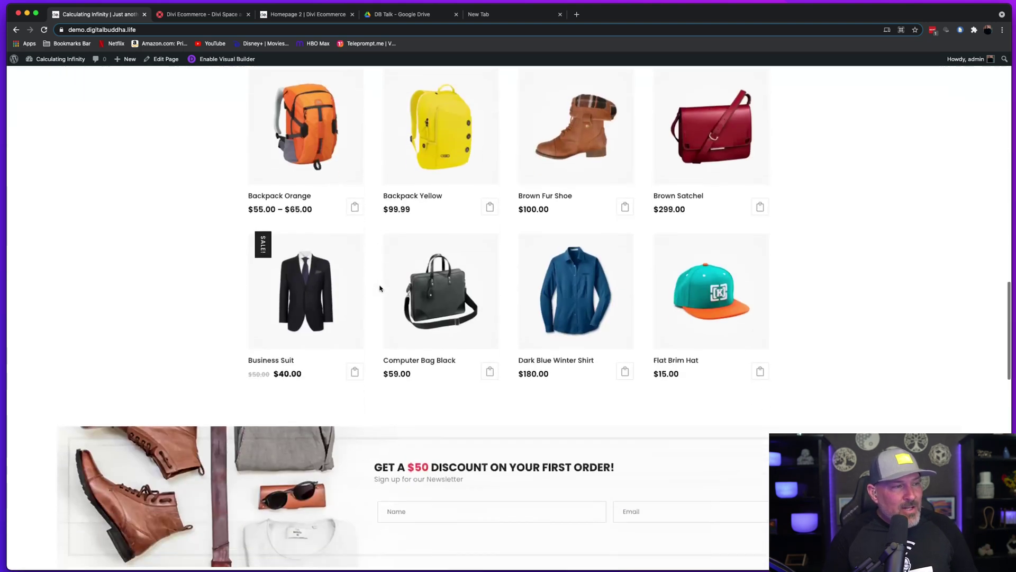
pyautogui.scroll(-3, 397, 302)
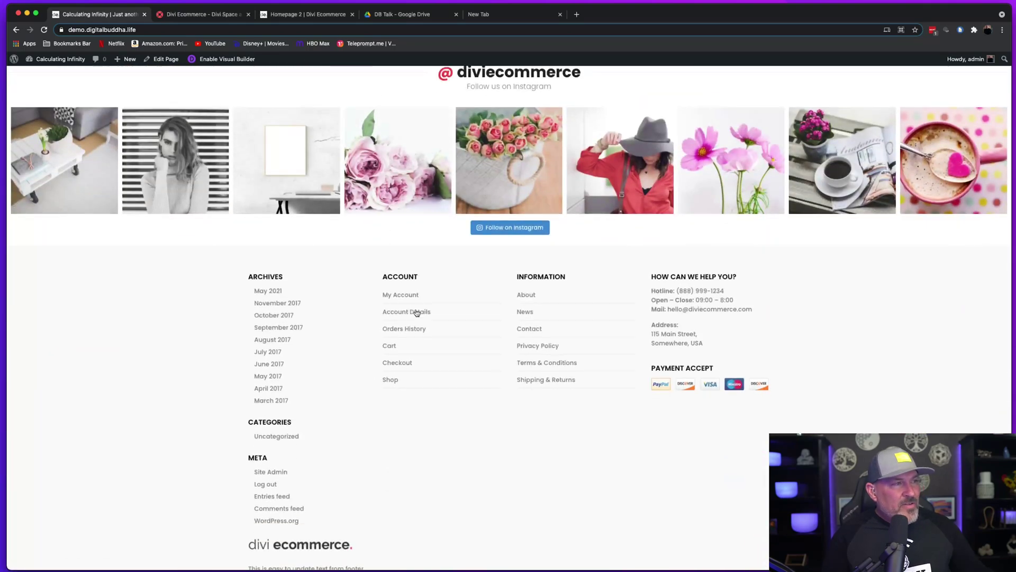
pyautogui.scroll(5, 426, 324)
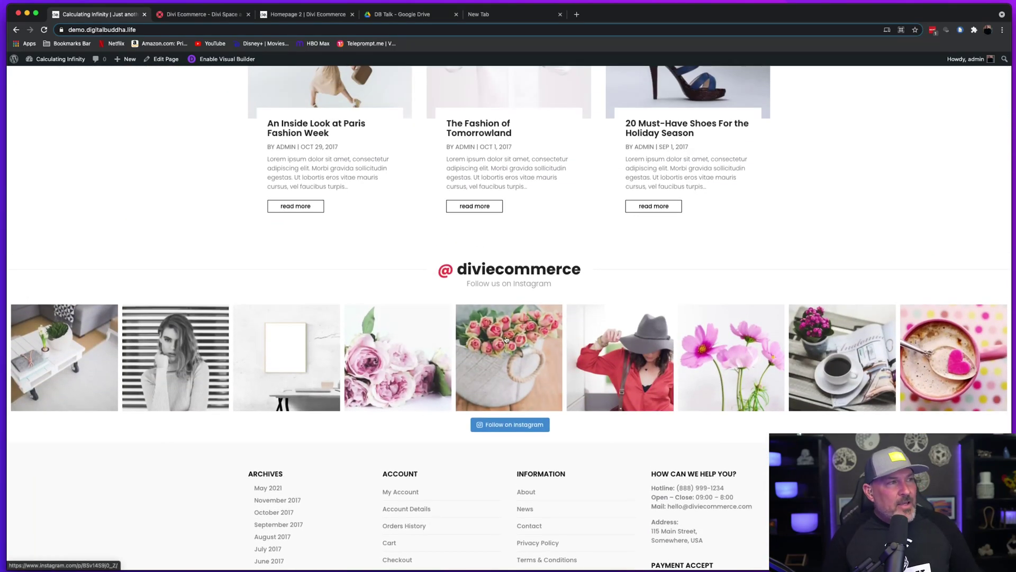
pyautogui.scroll(15, 624, 341)
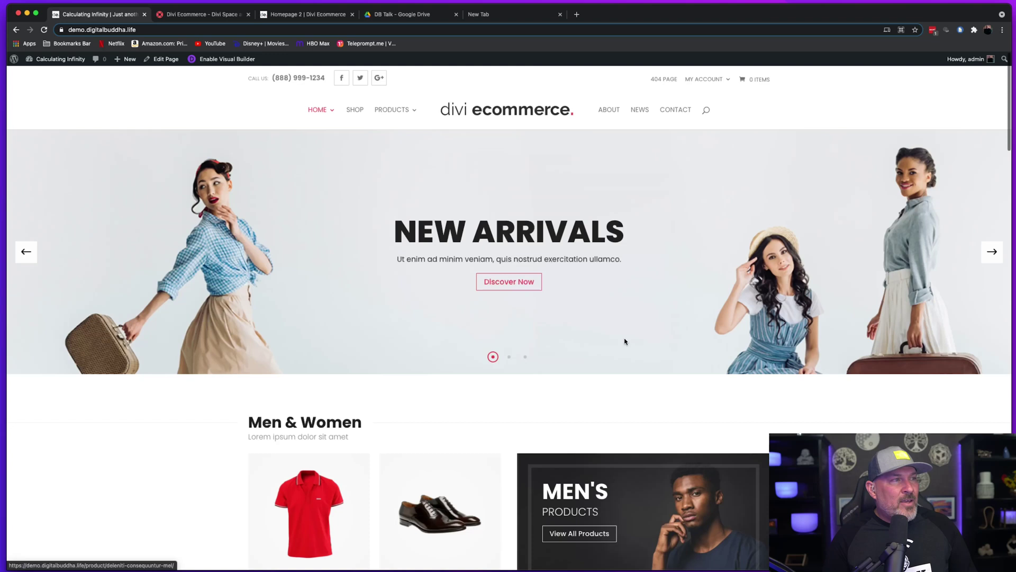
pyautogui.click(354, 109)
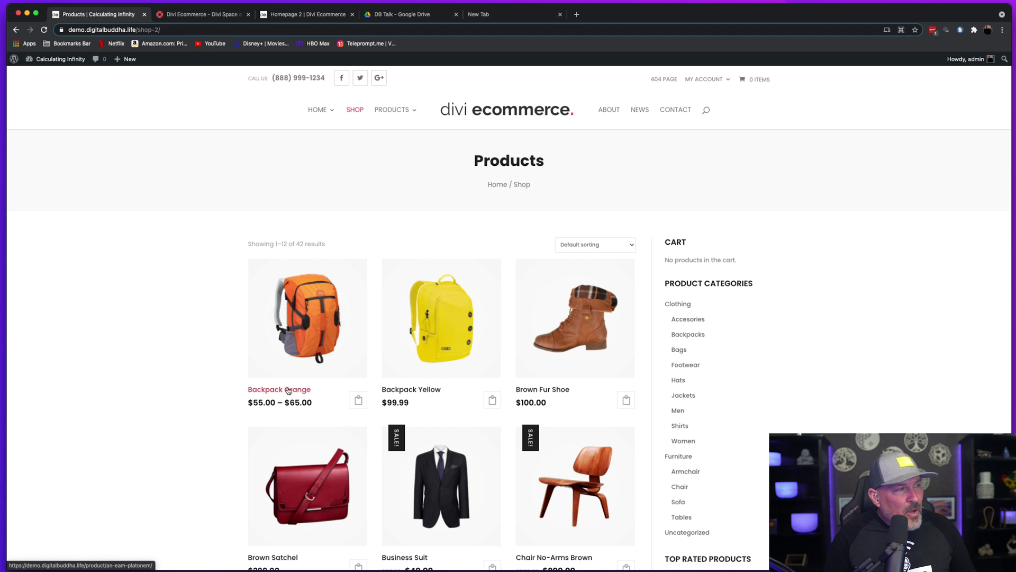
# View the Backpack Orange product page, then go to the Home 2 page.
pyautogui.click(294, 391)
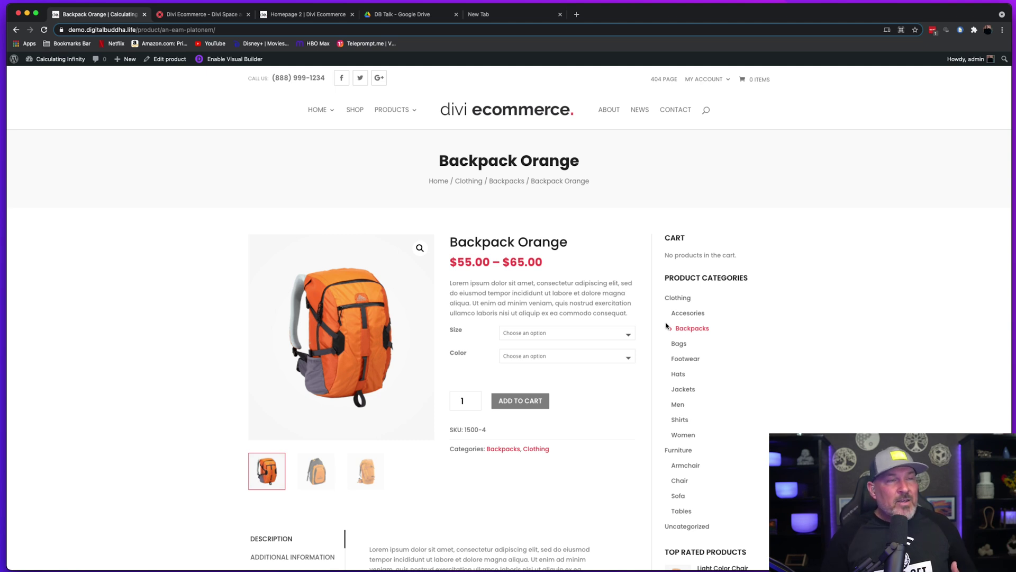
pyautogui.moveTo(316, 111)
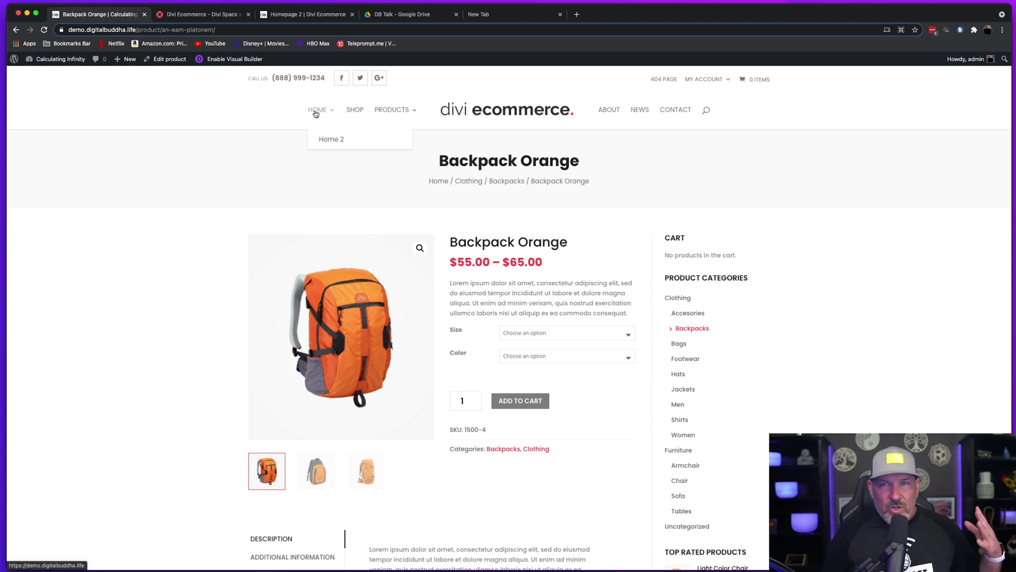
pyautogui.click(327, 139)
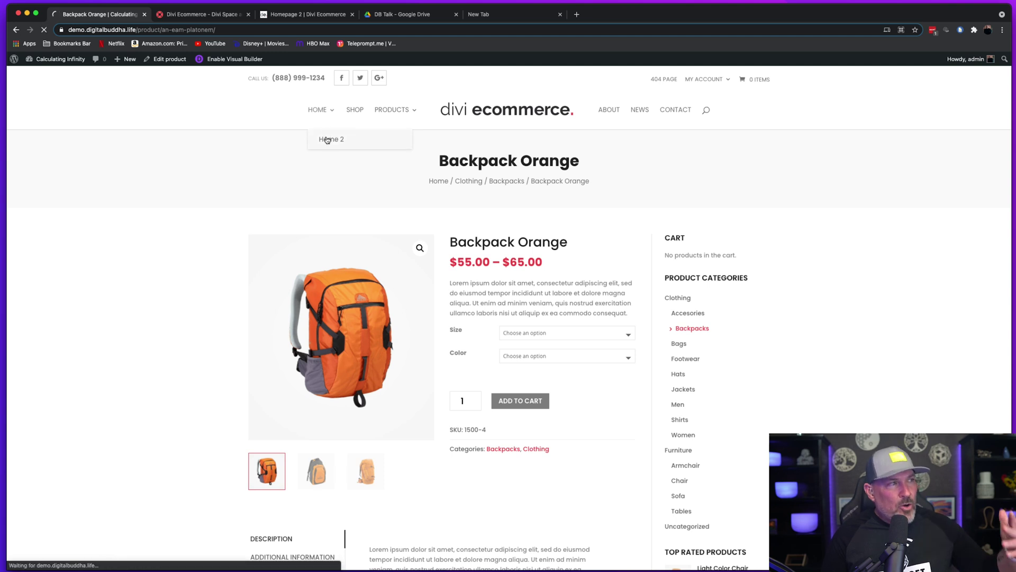